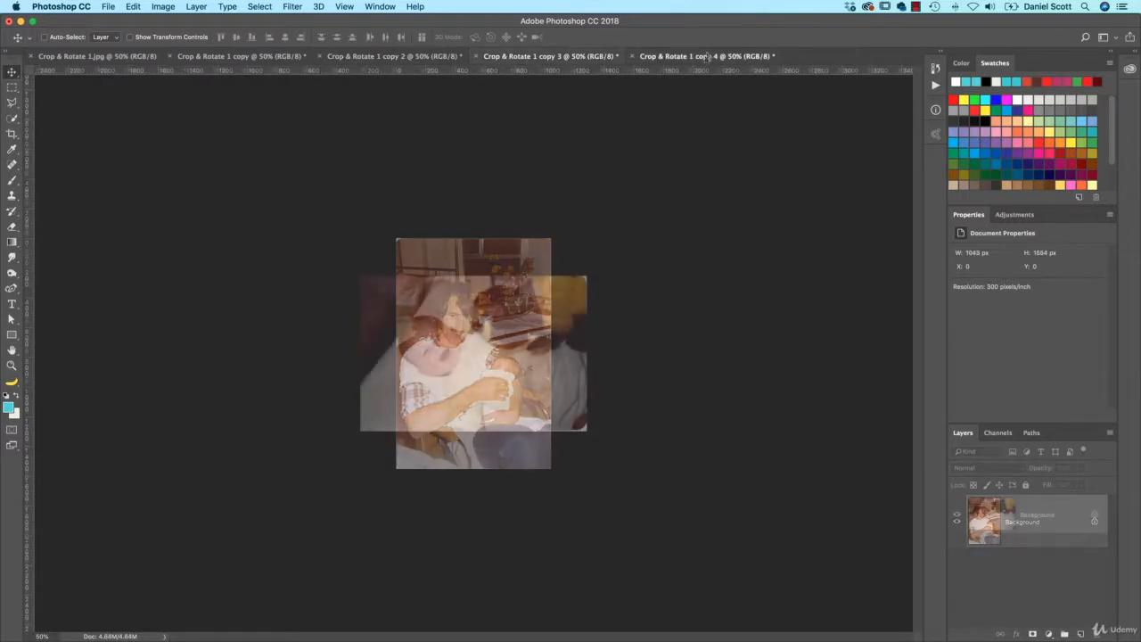
pyautogui.click(703, 56)
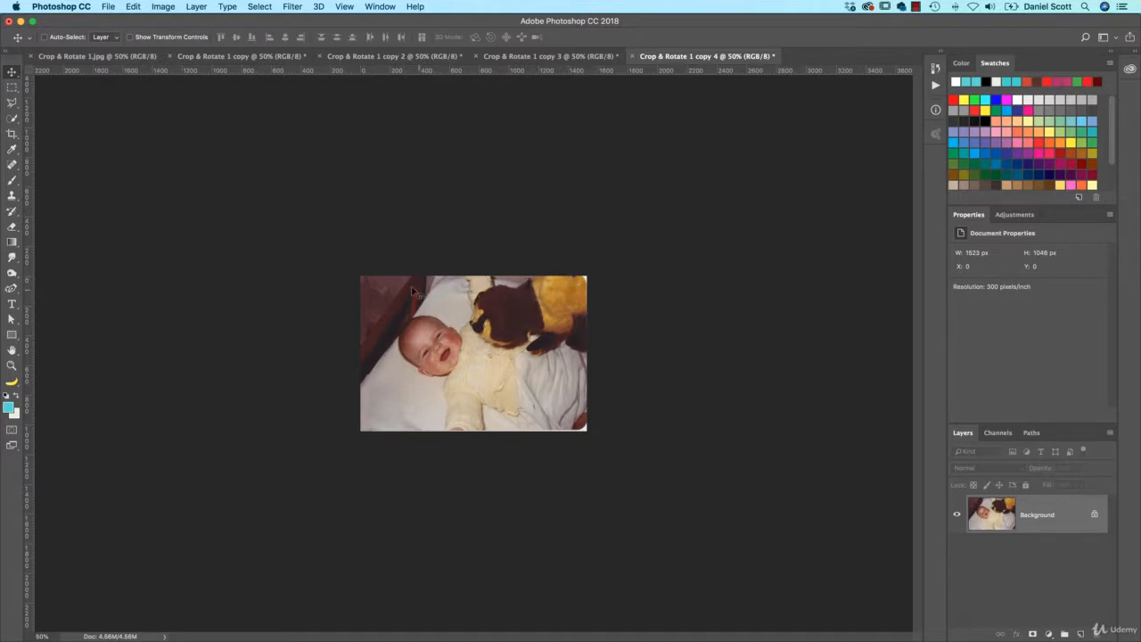
pyautogui.click(549, 56)
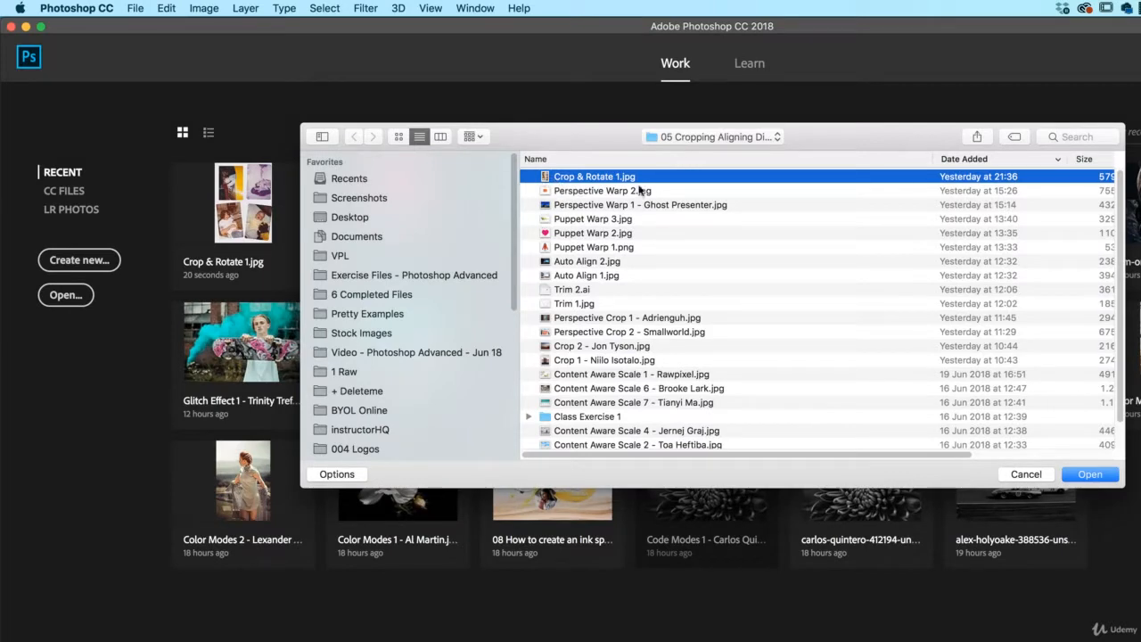
# Open Crop & Rotate 1.jpg and split the scan into separate images with Crop and Straighten Photos
pyautogui.click(1092, 474)
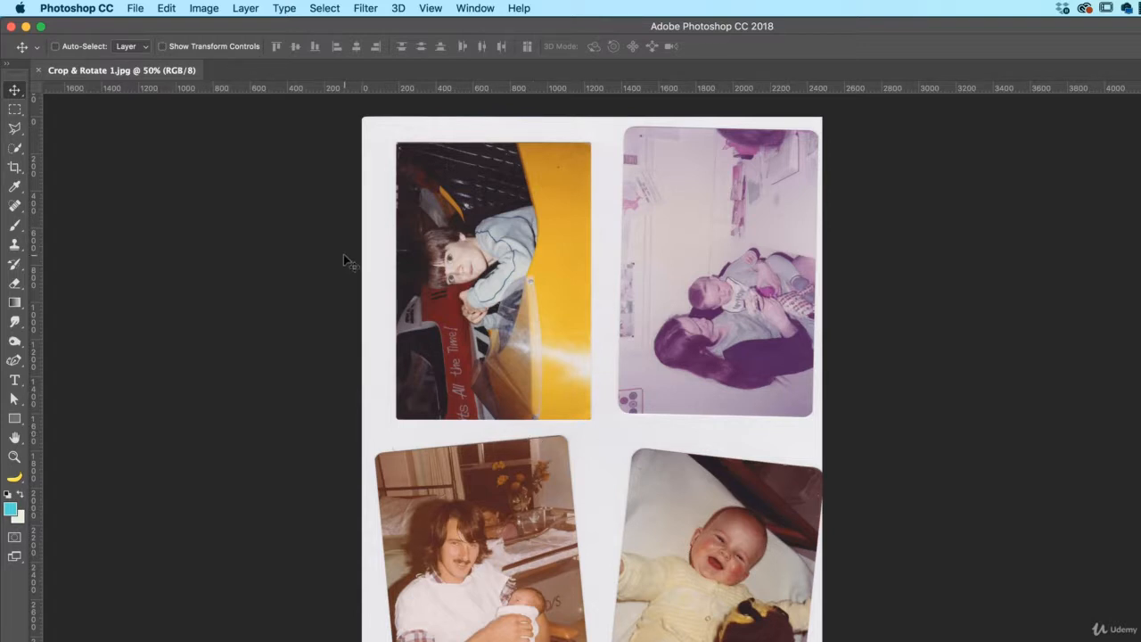
pyautogui.click(140, 8)
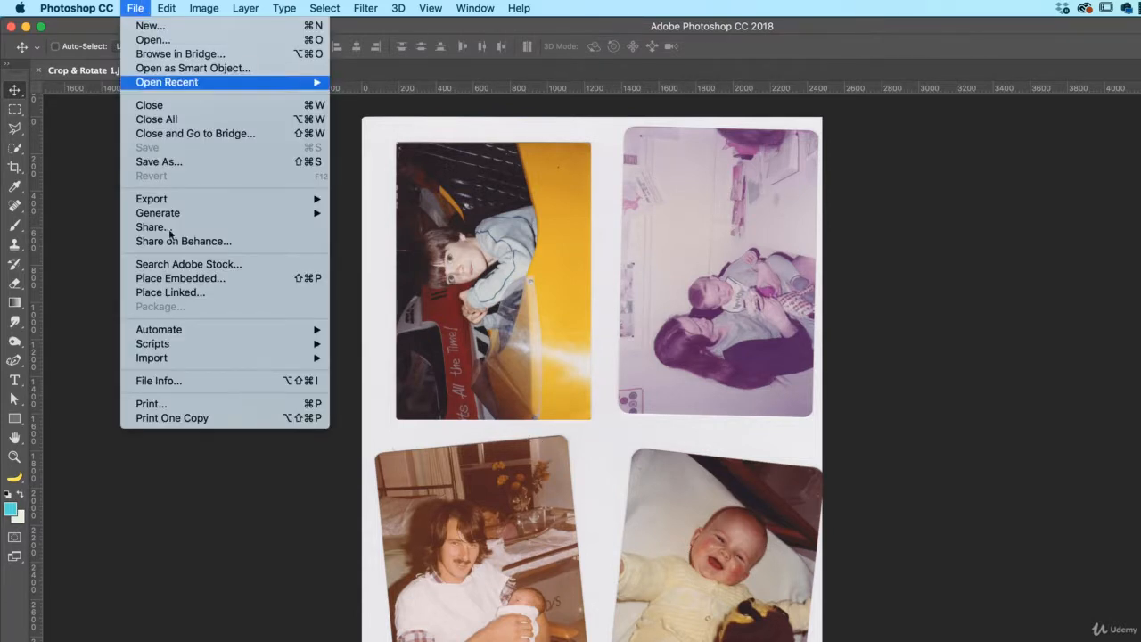
pyautogui.moveTo(216, 331)
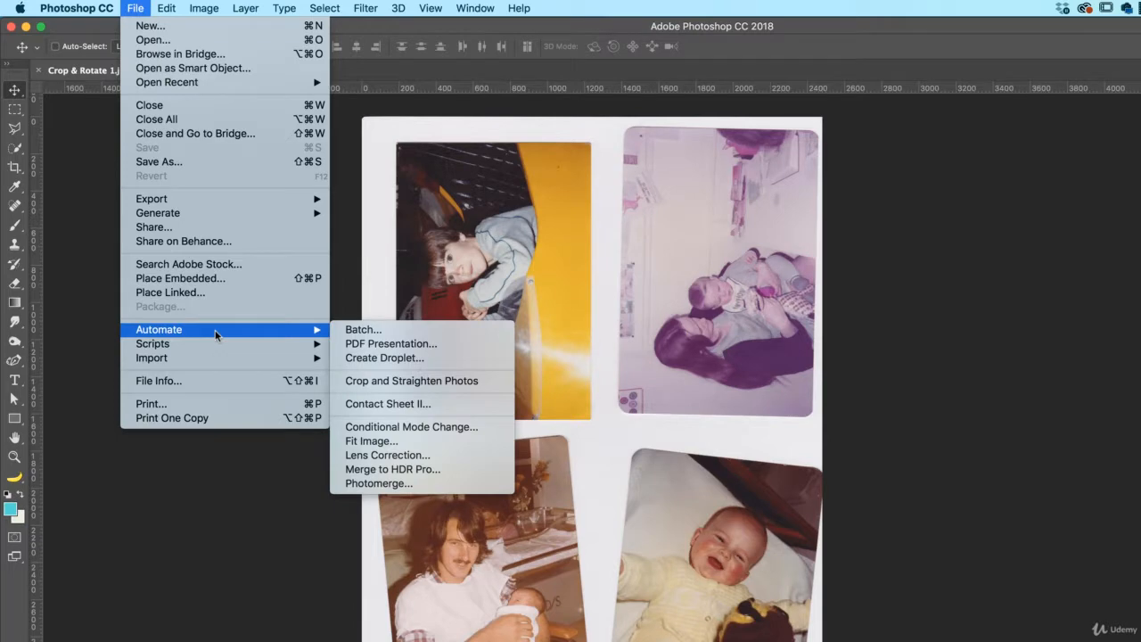
pyautogui.click(394, 383)
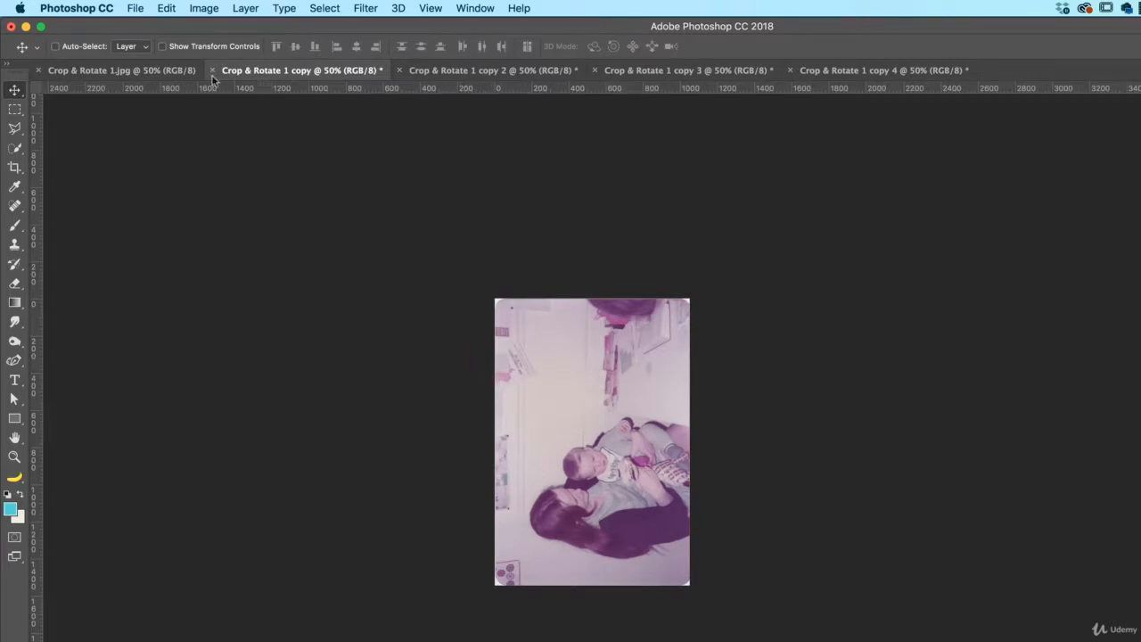
# Compare the original scan with the separated photo documents to check how each one was cropped and straightened
pyautogui.click(120, 72)
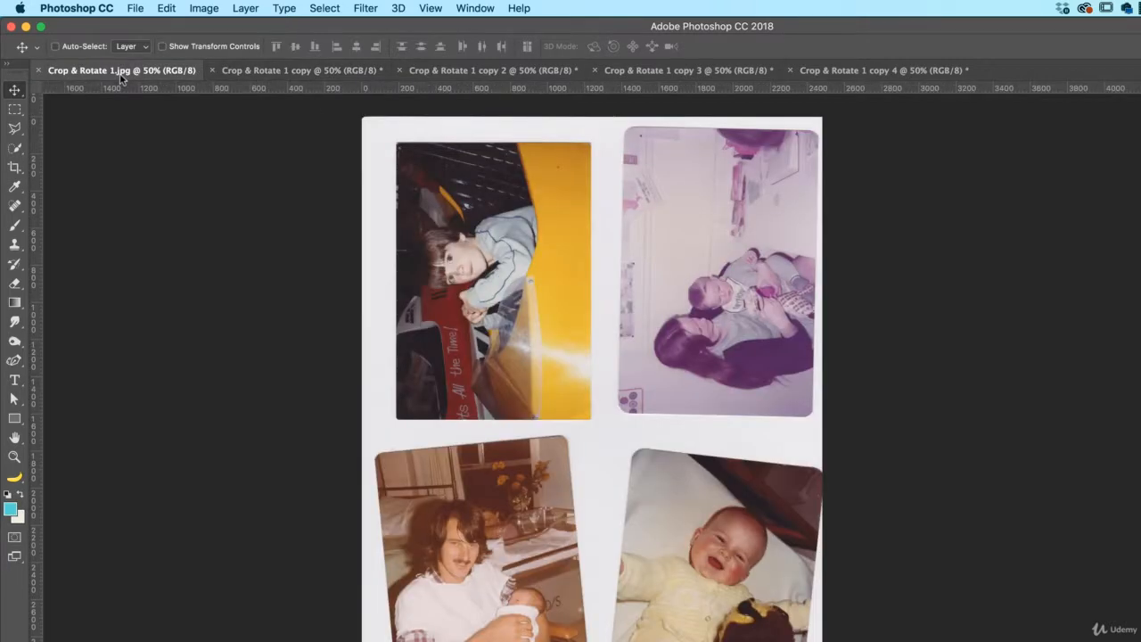
pyautogui.click(295, 75)
pyautogui.click(469, 76)
pyautogui.click(635, 77)
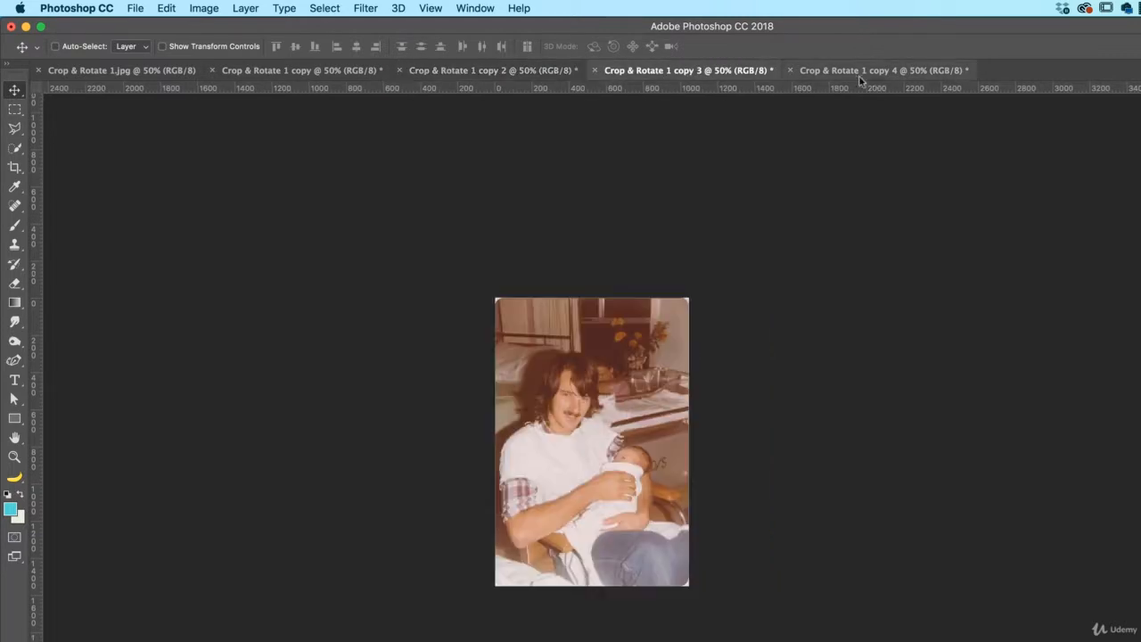
pyautogui.click(883, 73)
pyautogui.click(700, 70)
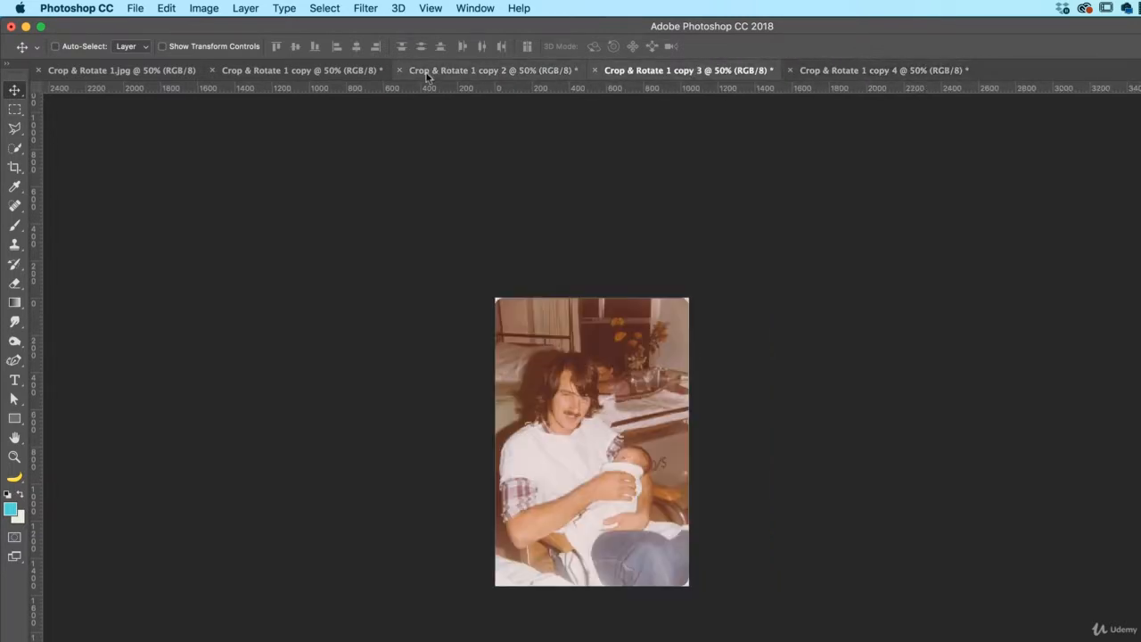
pyautogui.click(428, 71)
pyautogui.click(324, 73)
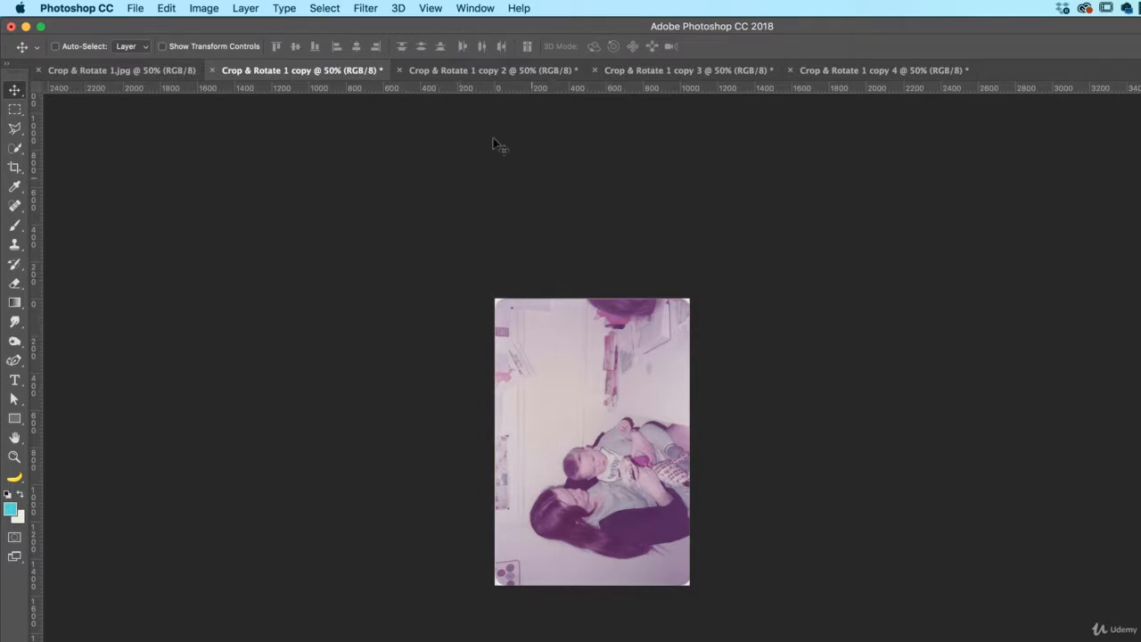
pyautogui.click(464, 75)
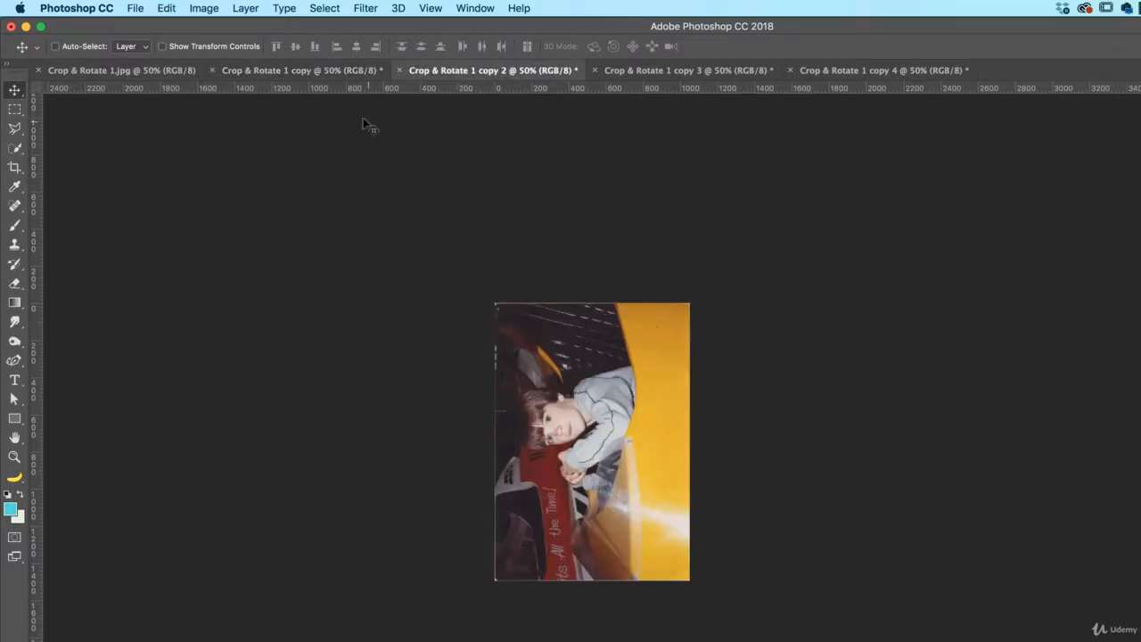
pyautogui.click(330, 75)
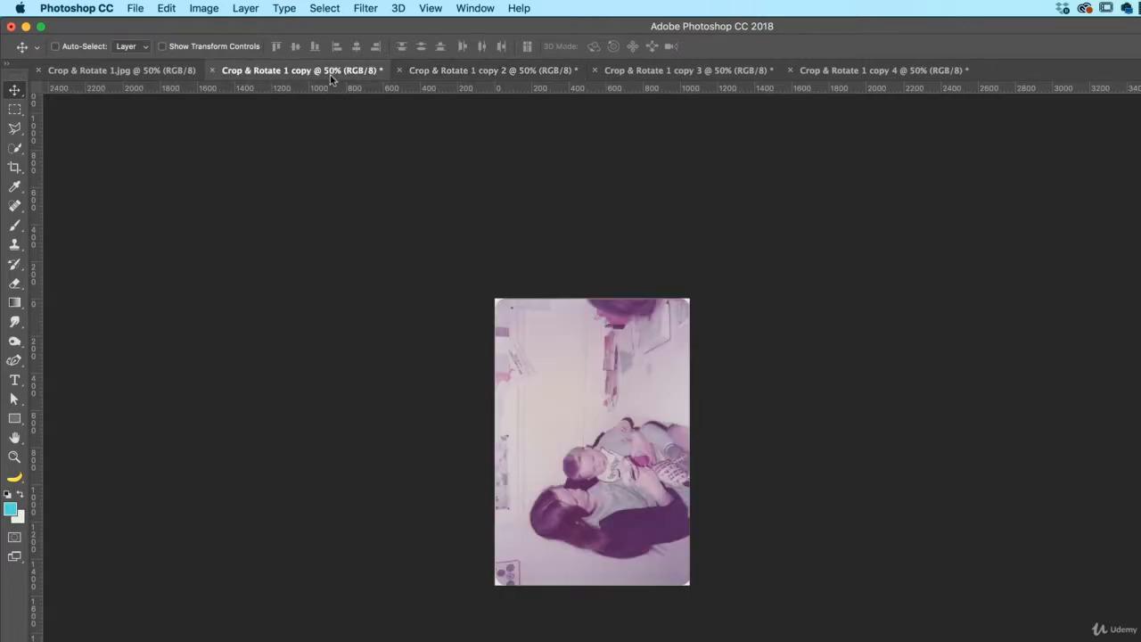
pyautogui.click(667, 74)
# Rotate the baby photo in Crop & Rotate 1 copy 4 by 90° counter clockwise
pyautogui.click(842, 75)
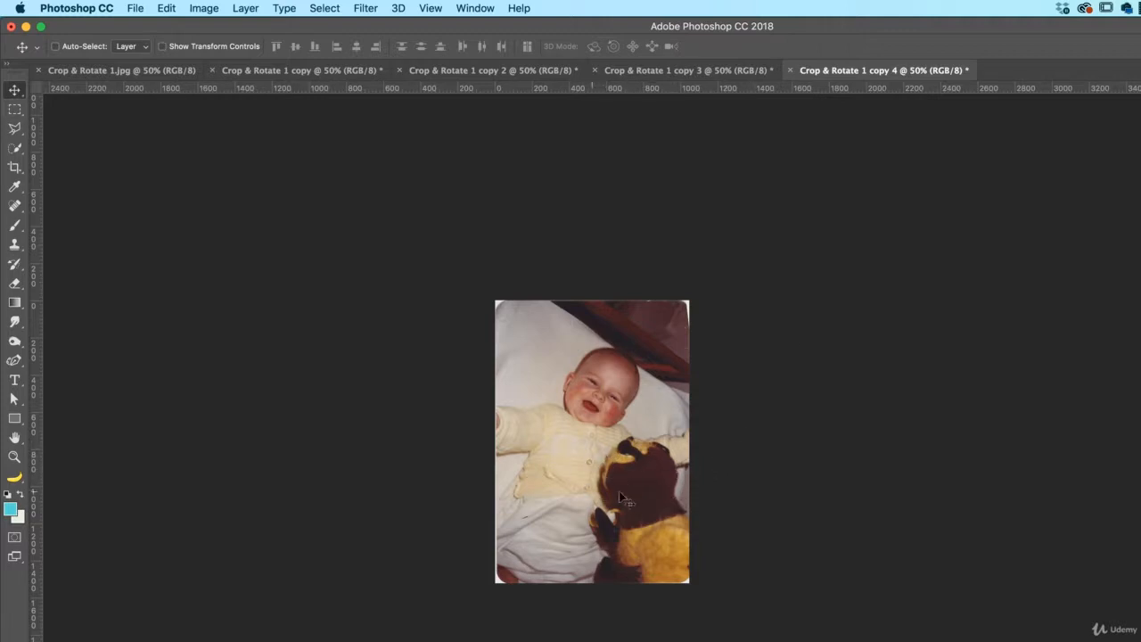
pyautogui.click(201, 9)
pyautogui.moveTo(257, 150)
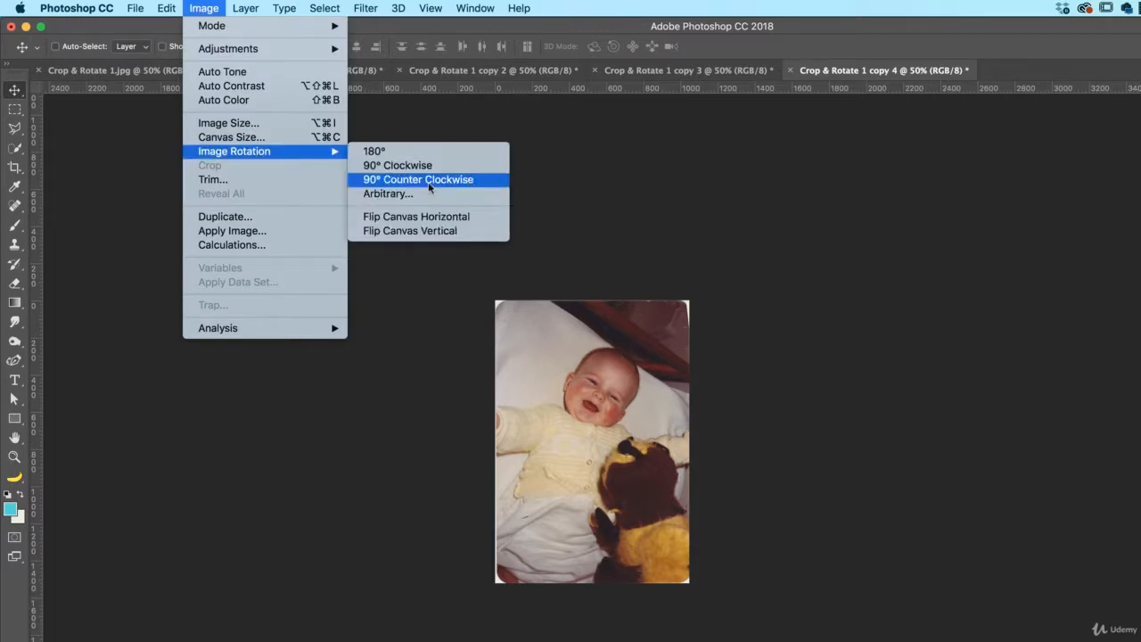
pyautogui.click(419, 183)
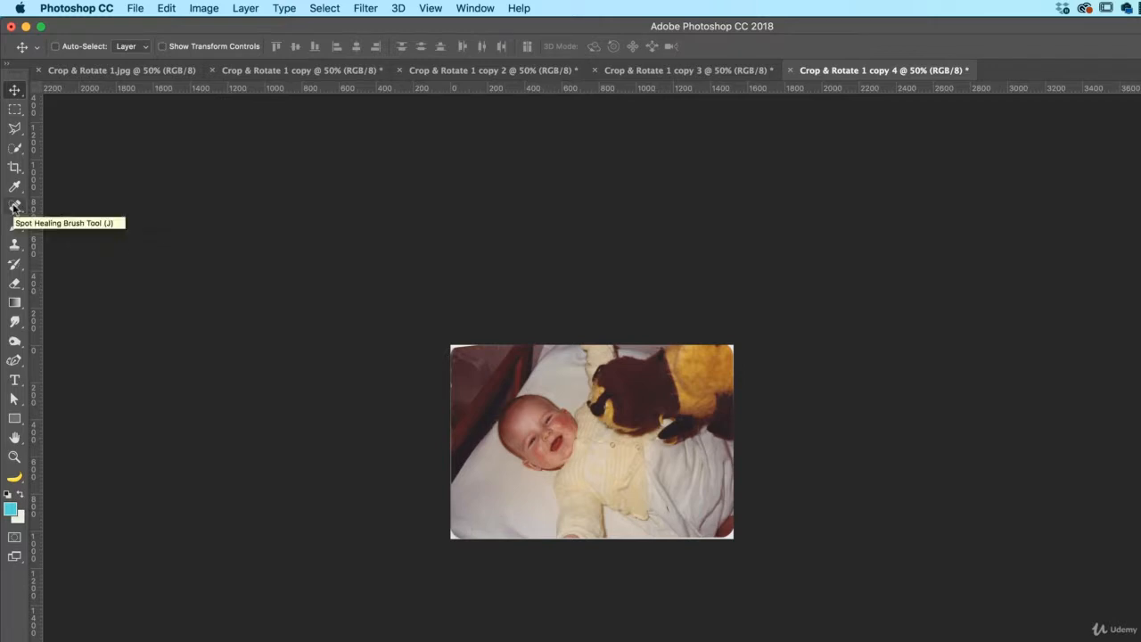
# Paint out the white corners and edges of the baby photo with the Spot Healing Brush
pyautogui.moveTo(15, 207); pyautogui.dragTo(81, 212)
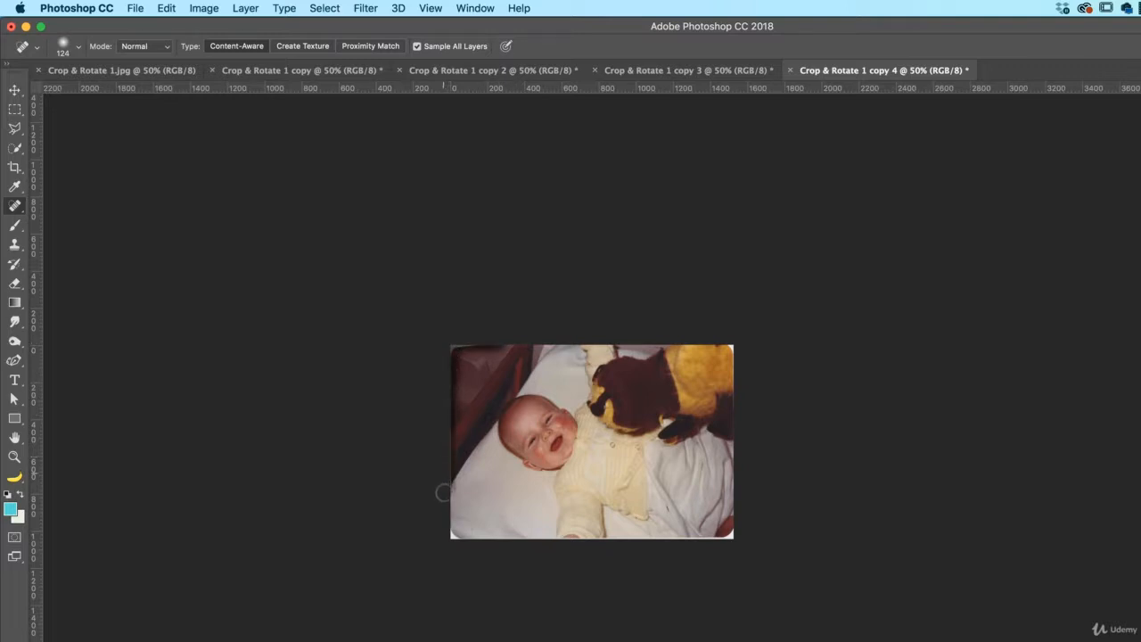
pyautogui.moveTo(473, 556)
pyautogui.mouseDown()
pyautogui.moveTo(491, 551)
pyautogui.moveTo(479, 544)
pyautogui.mouseUp()
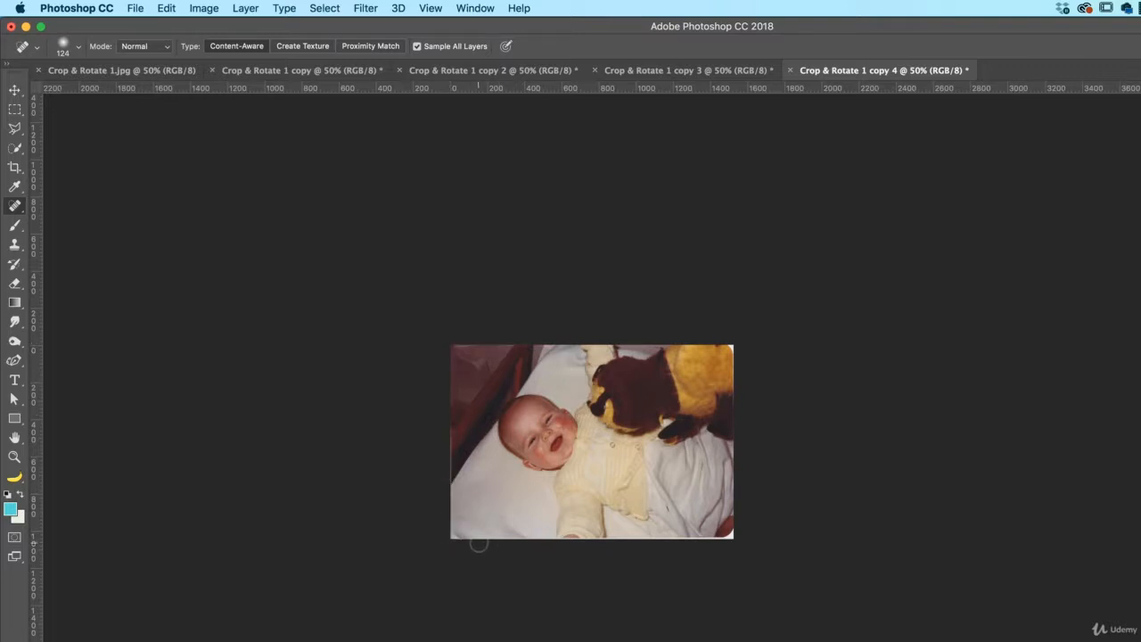
pyautogui.moveTo(454, 421); pyautogui.dragTo(456, 491)
pyautogui.moveTo(730, 528)
pyautogui.mouseDown()
pyautogui.moveTo(666, 567)
pyautogui.moveTo(684, 542)
pyautogui.moveTo(475, 541)
pyautogui.moveTo(381, 564)
pyautogui.mouseUp()
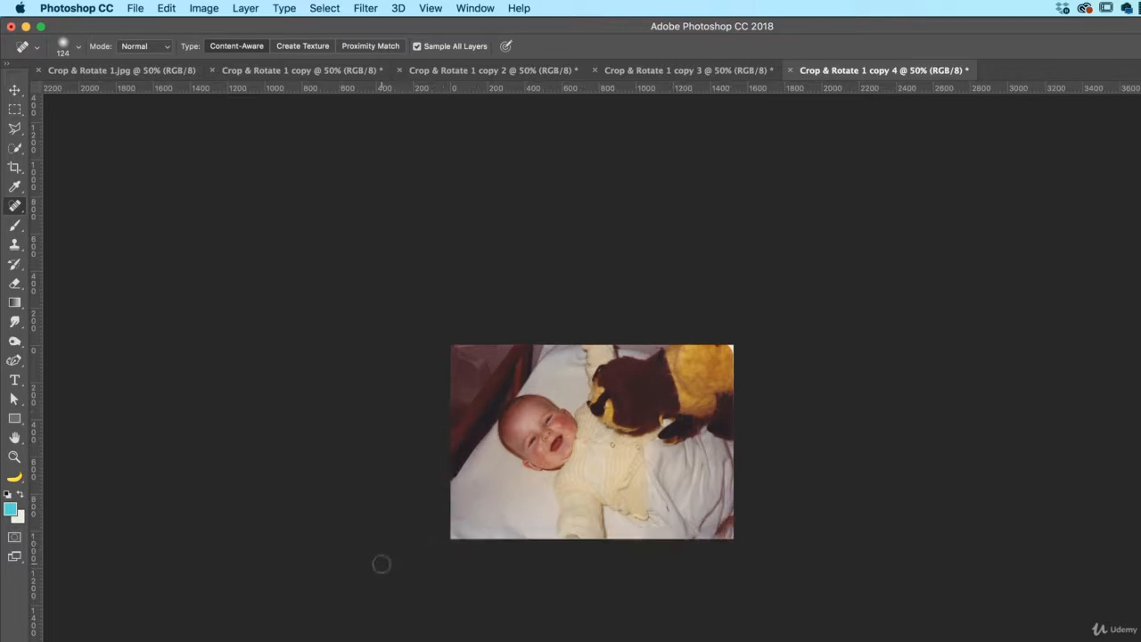
pyautogui.moveTo(727, 344); pyautogui.dragTo(746, 405)
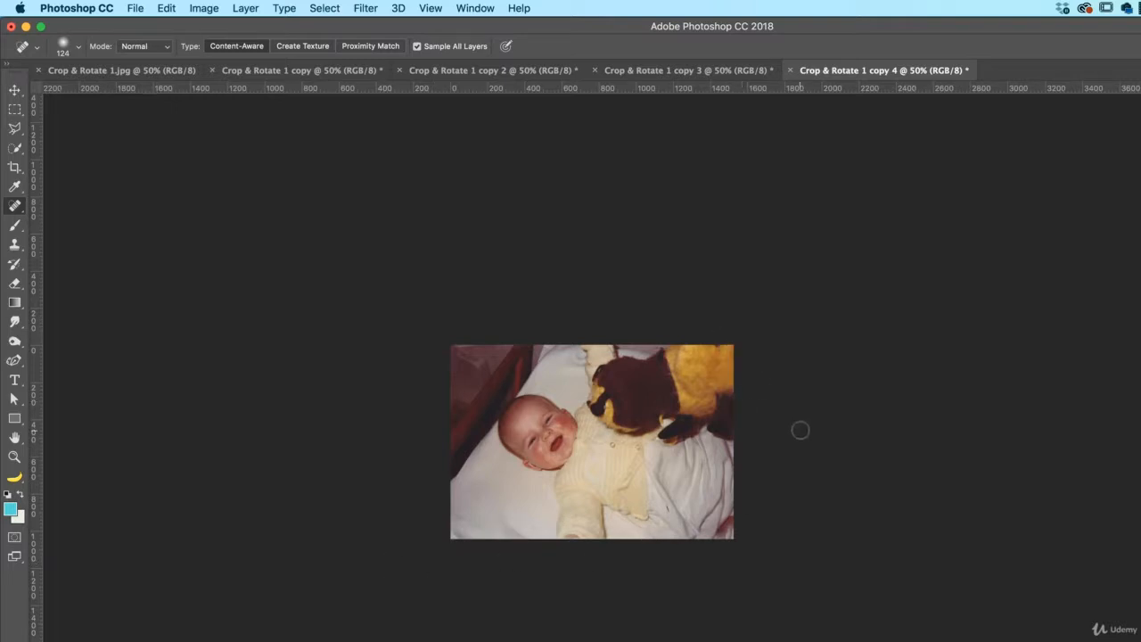
# Rotate the photo of the child in the yellow car, Crop & Rotate 1 copy 2, by 90° clockwise
pyautogui.click(665, 73)
pyautogui.click(539, 71)
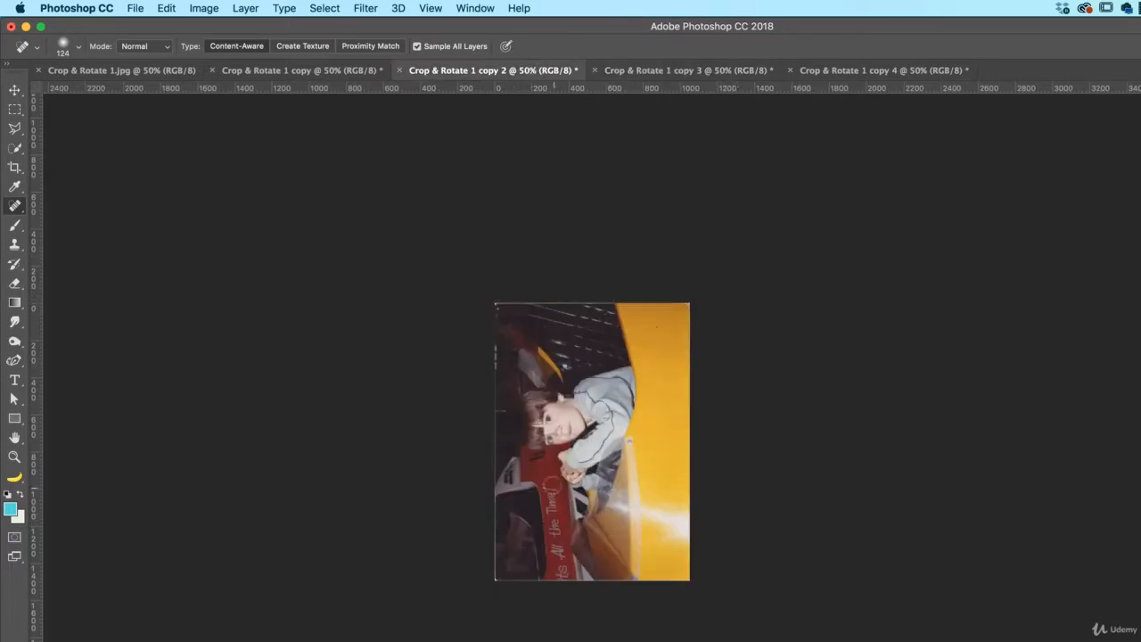
pyautogui.click(203, 8)
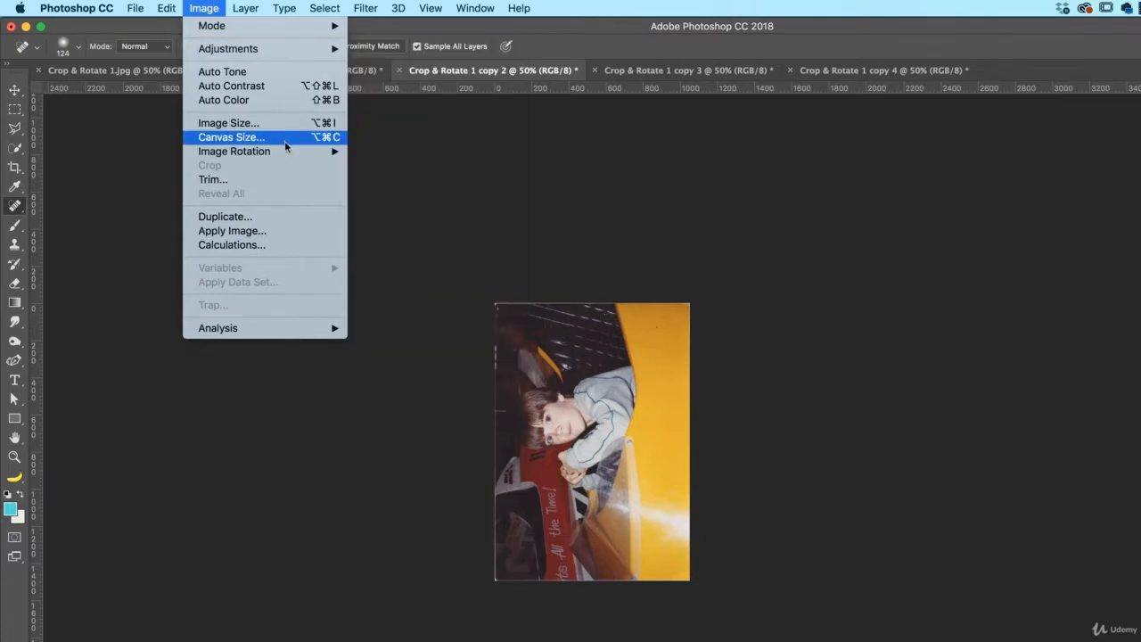
pyautogui.moveTo(285, 151)
pyautogui.click(409, 168)
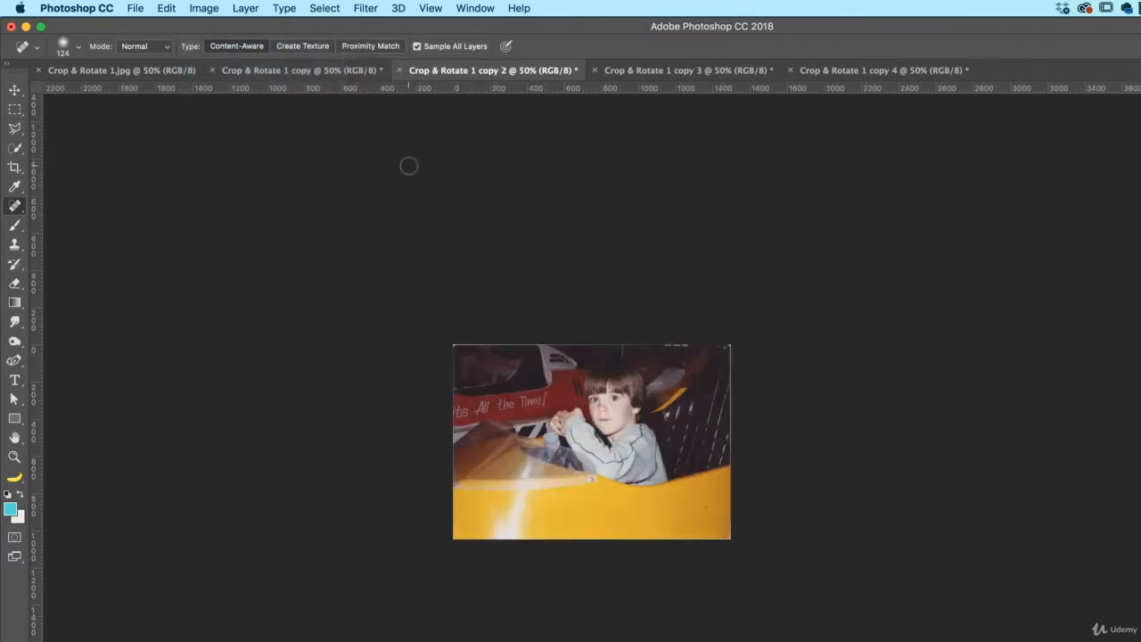
# Select the whole image and contract the selection by 12 pixels, with the effect applied at canvas bounds
pyautogui.press('super+a')
pyautogui.click(334, 7)
pyautogui.moveTo(416, 230)
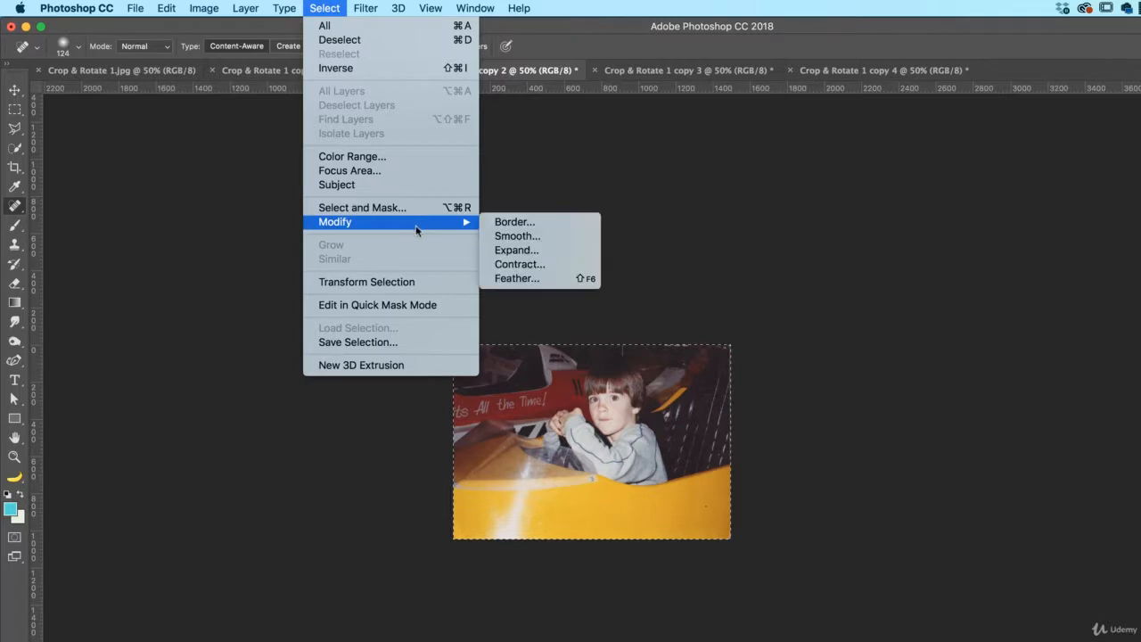
pyautogui.click(545, 266)
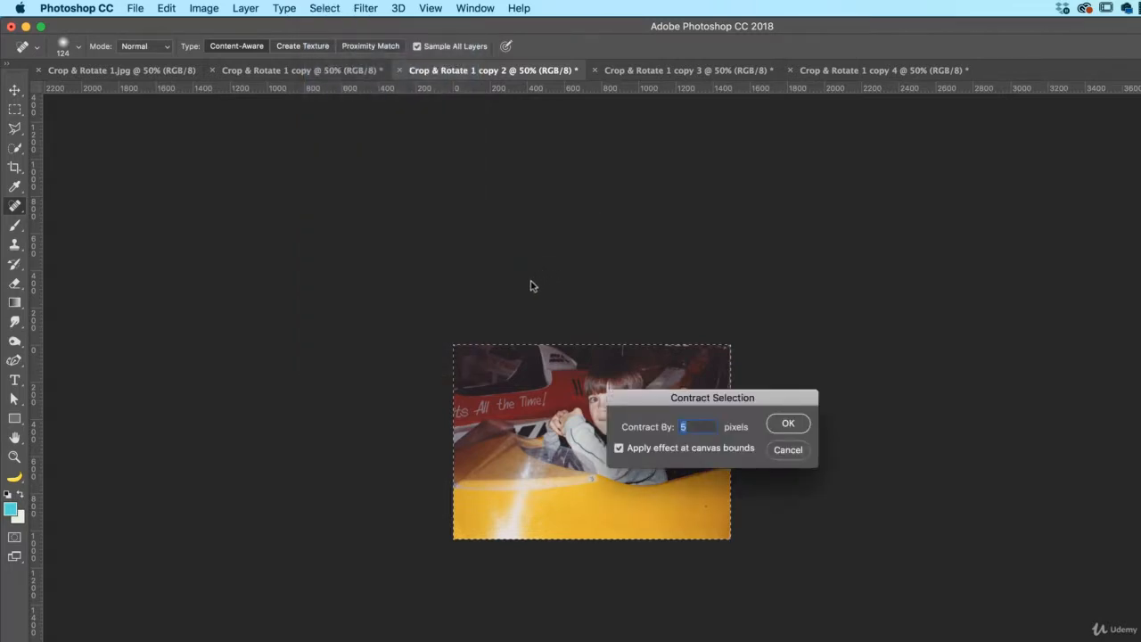
pyautogui.click(619, 450)
pyautogui.click(661, 451)
pyautogui.write('12')
pyautogui.click(781, 424)
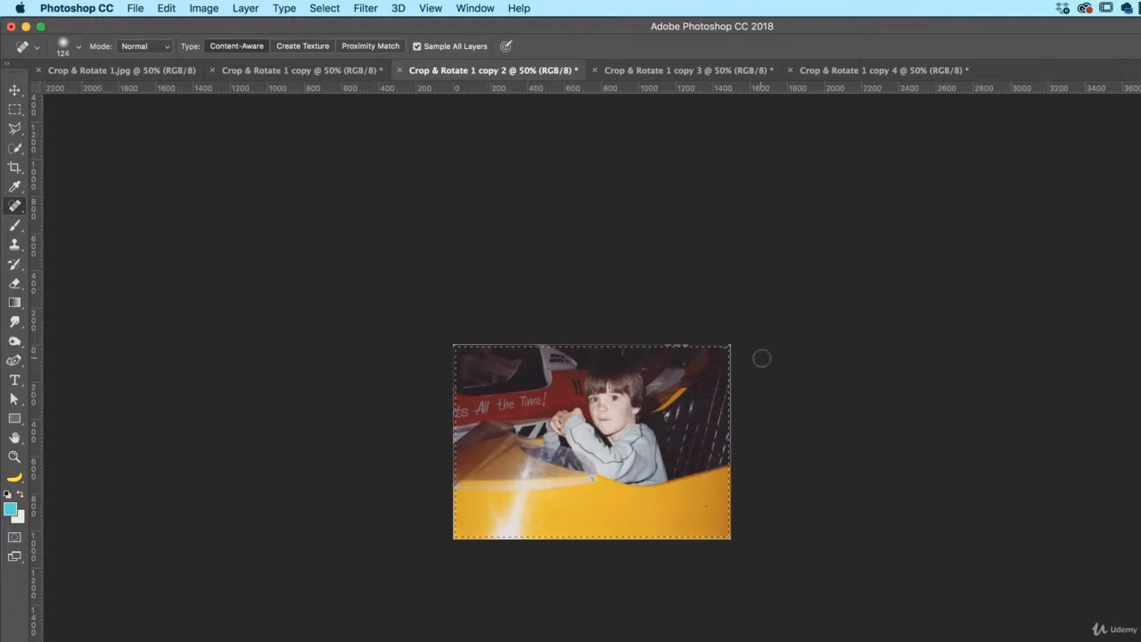
# Invert the selection to the thin border, fill it with Content-Aware at 100% opacity, and deselect
pyautogui.press('super+equal')
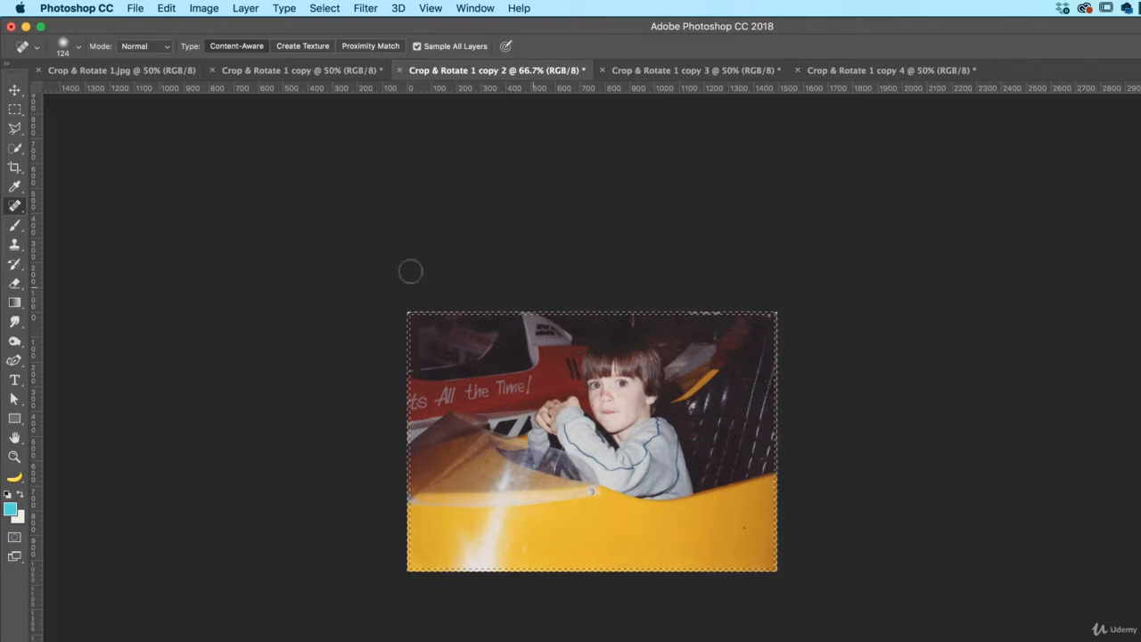
pyautogui.click(167, 8)
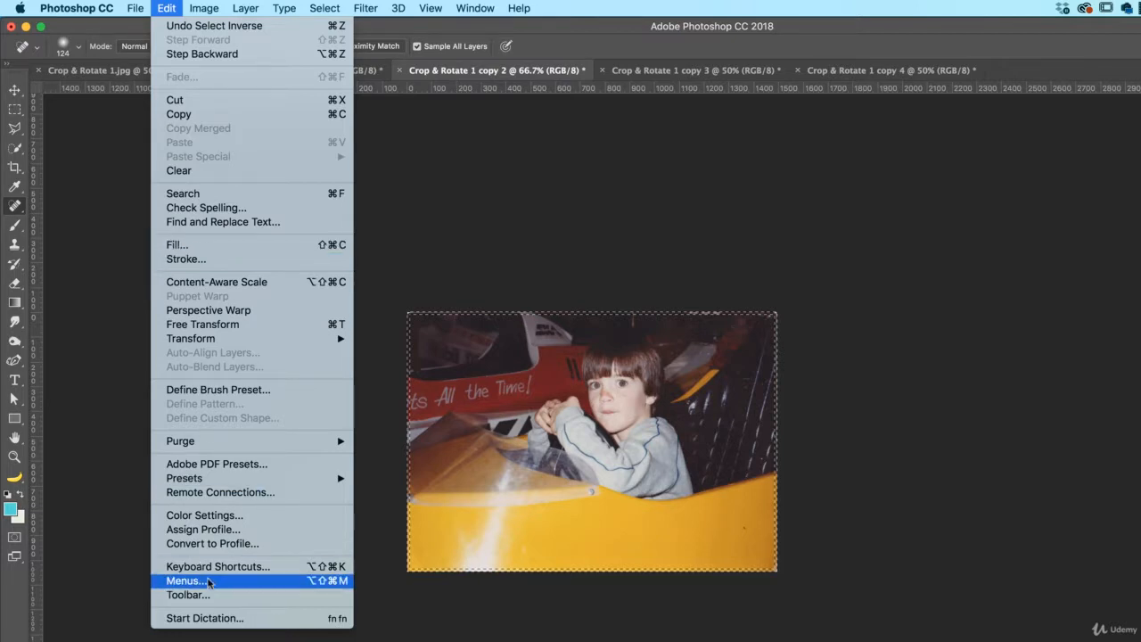
pyautogui.click(264, 251)
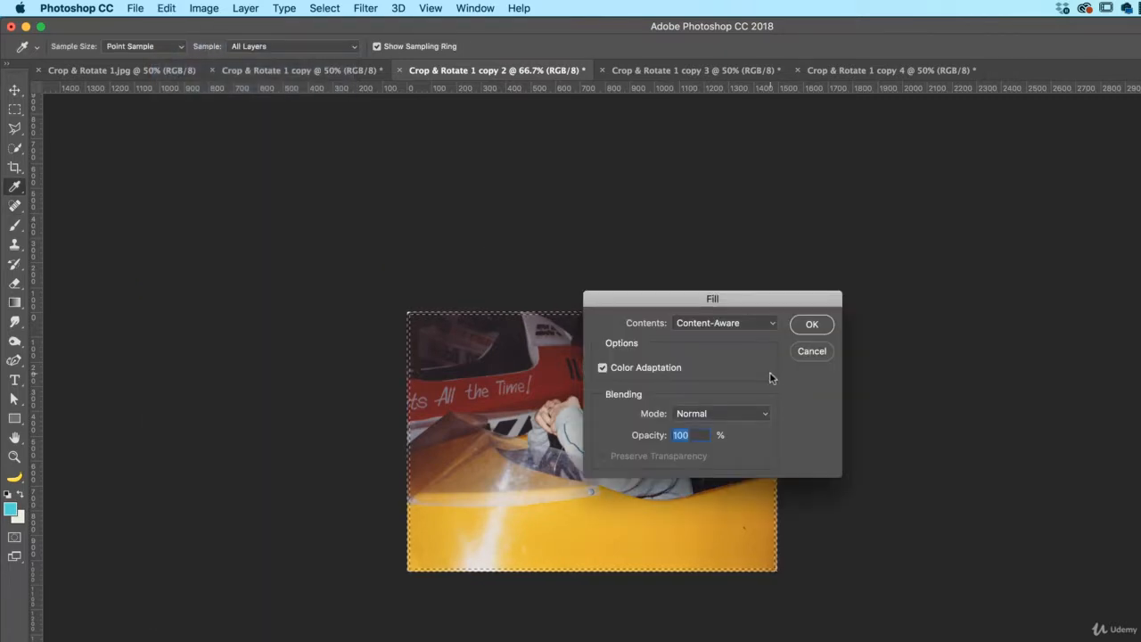
pyautogui.click(811, 324)
pyautogui.press('j')
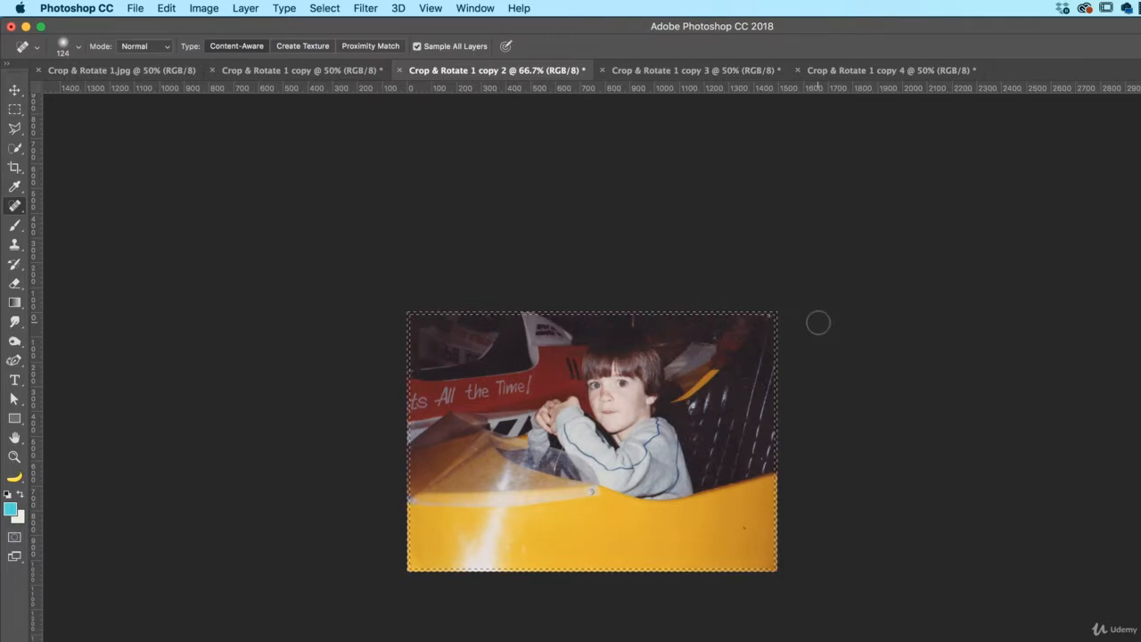
pyautogui.press('super+d')
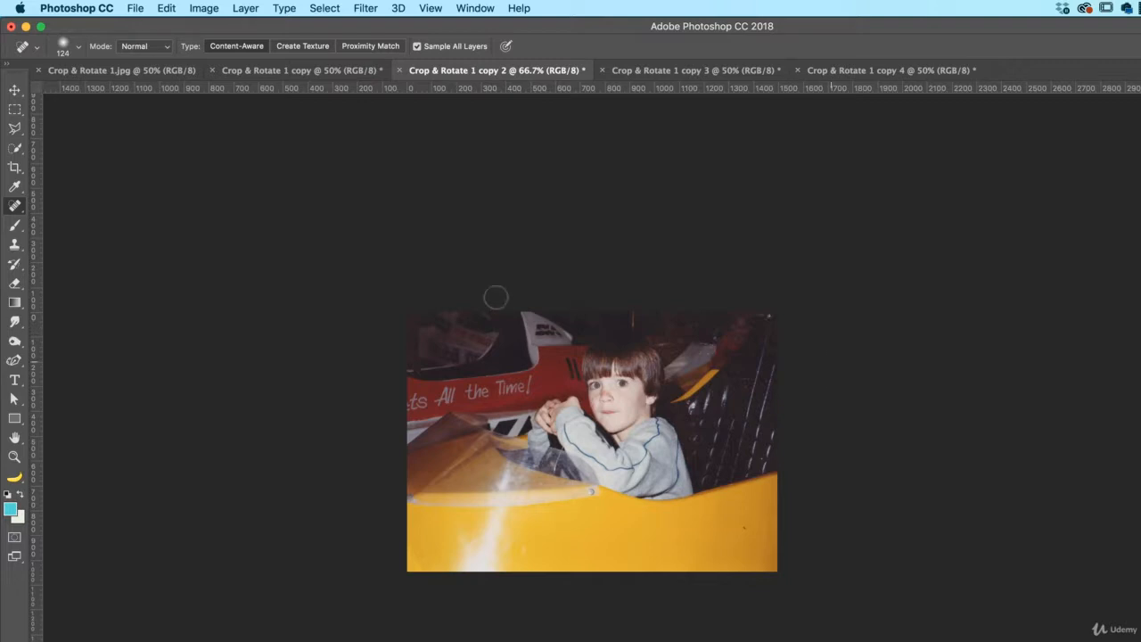
# Paint out the white corners of the photo in Crop & Rotate 1 copy 3 with the Spot Healing Brush
pyautogui.click(659, 70)
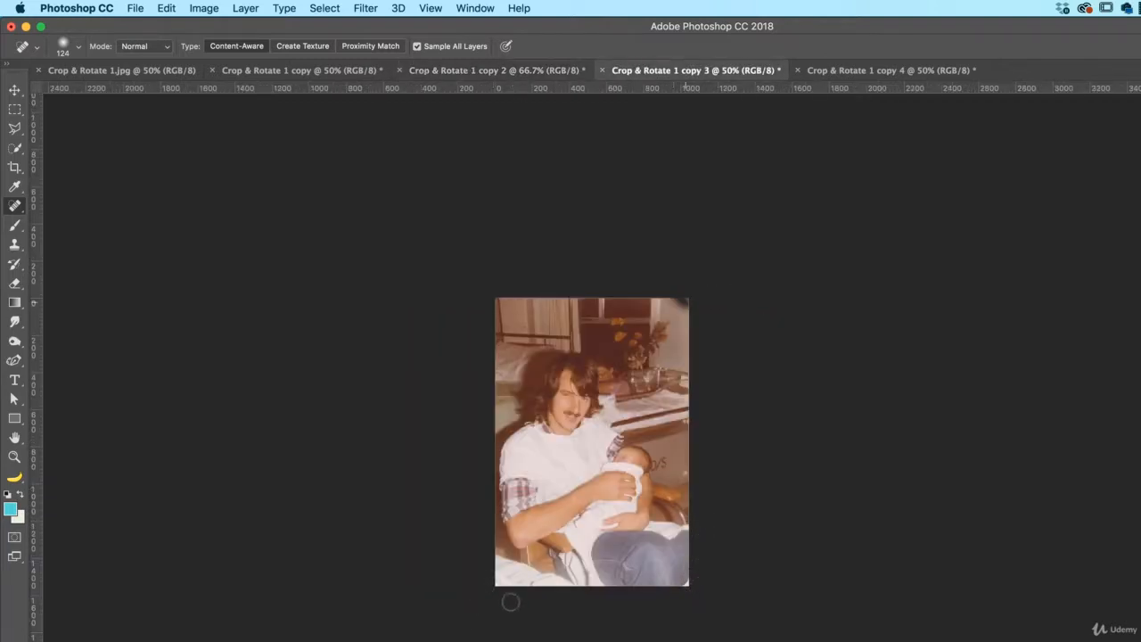
pyautogui.moveTo(687, 568); pyautogui.dragTo(687, 582)
# Select the whole copy 3 photo, contract the selection by 12 pixels, and apply a Content-Aware fill to it
pyautogui.press('super+a')
pyautogui.click(325, 8)
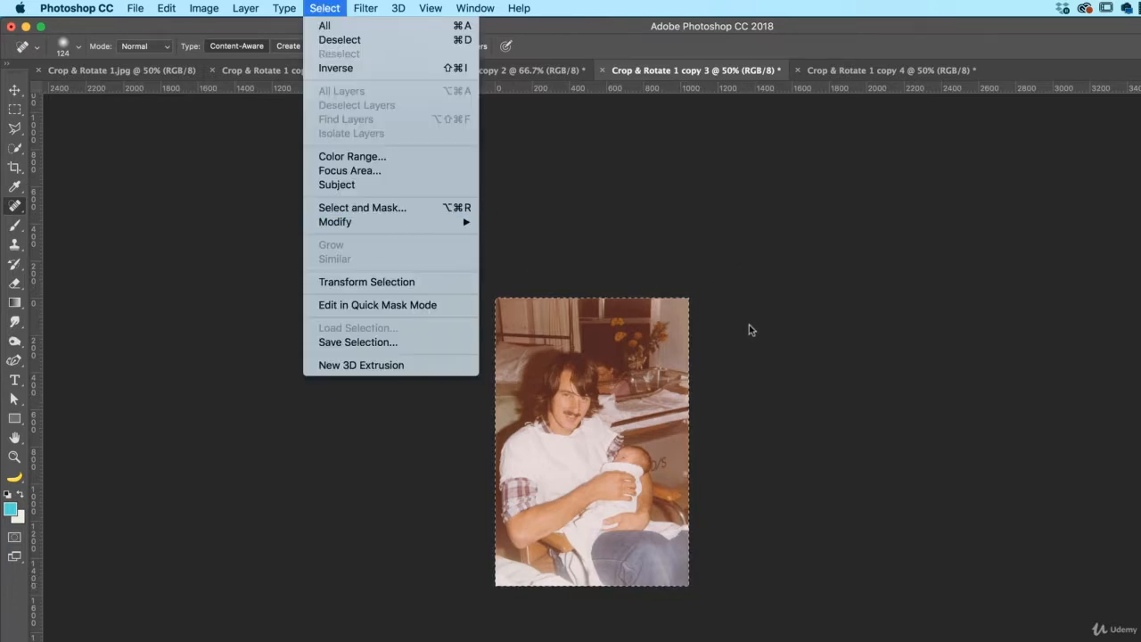
pyautogui.moveTo(335, 222)
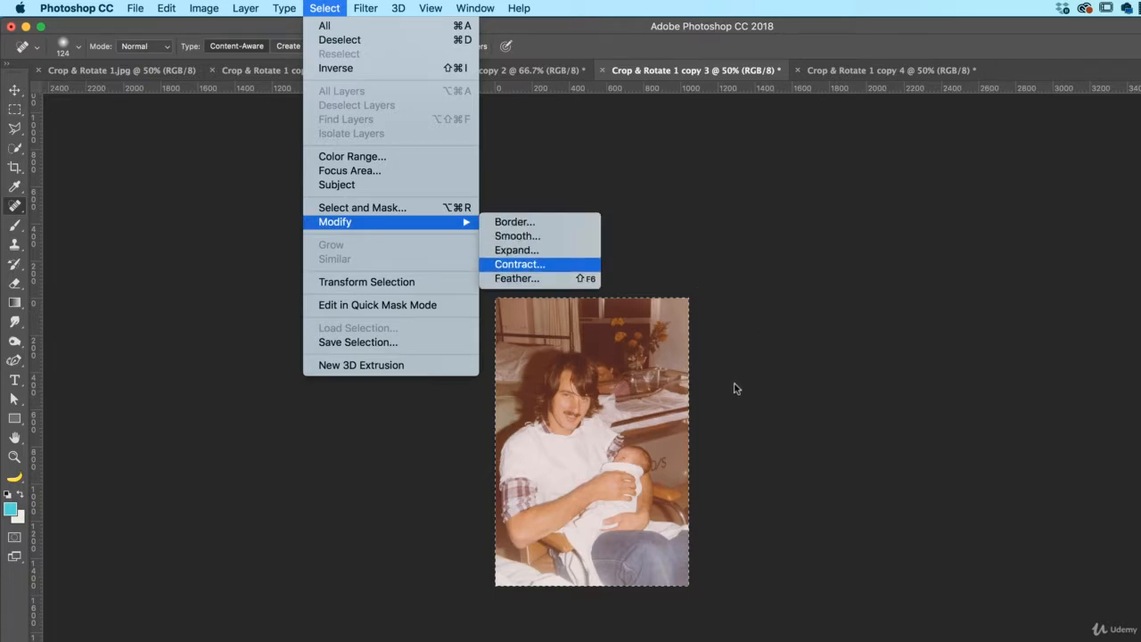
pyautogui.click(520, 264)
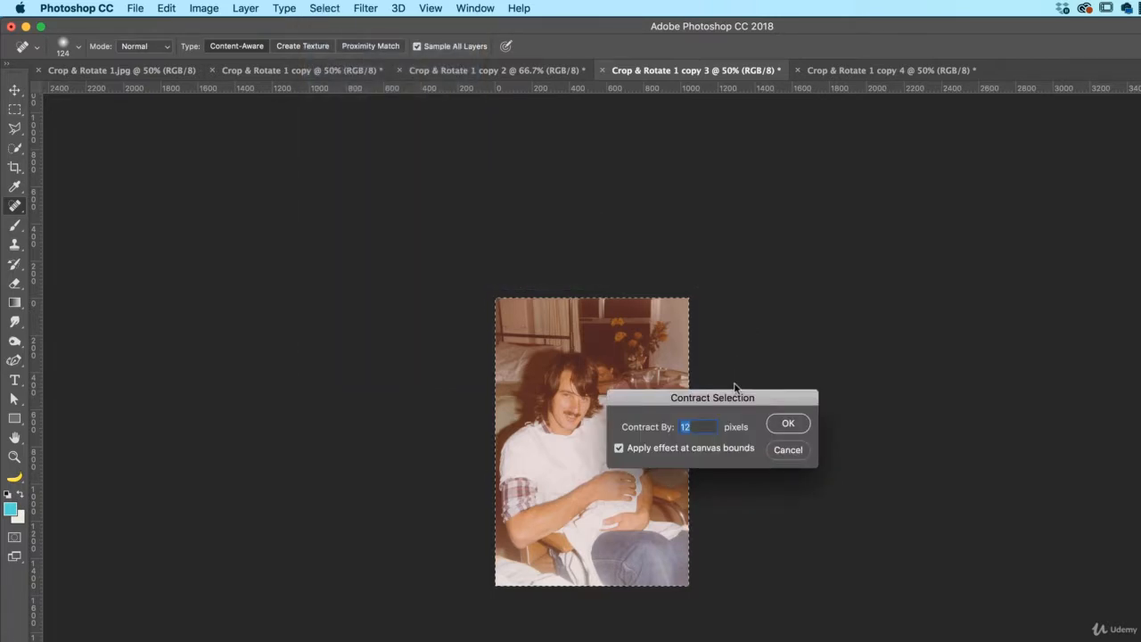
pyautogui.press('Return')
pyautogui.hotkey('shift', 'BackSpace')
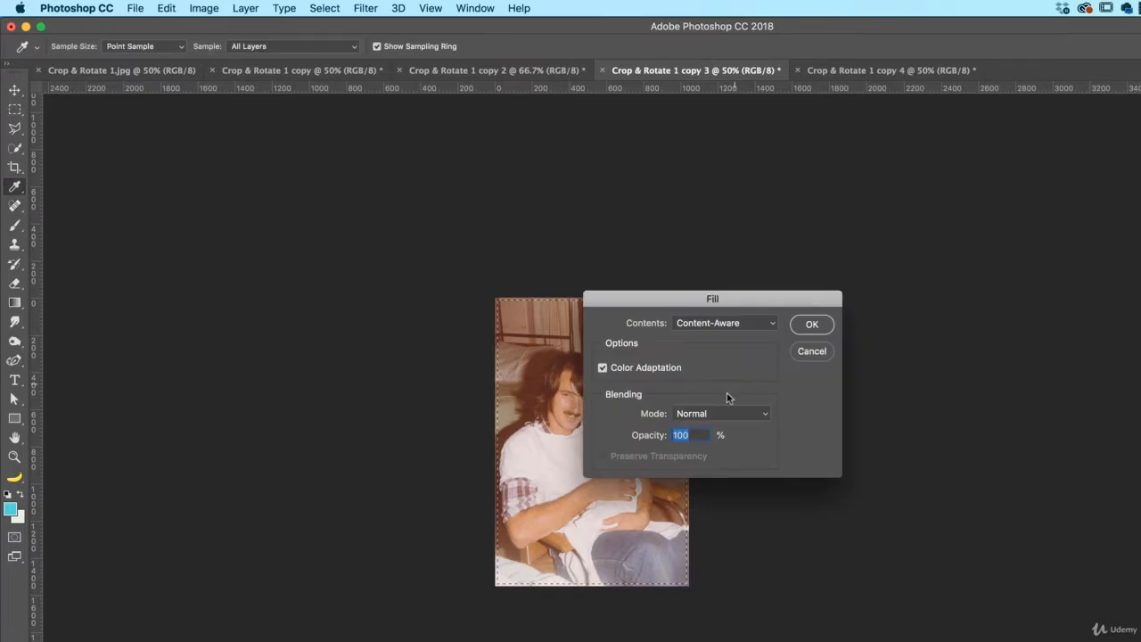
pyautogui.press('Return')
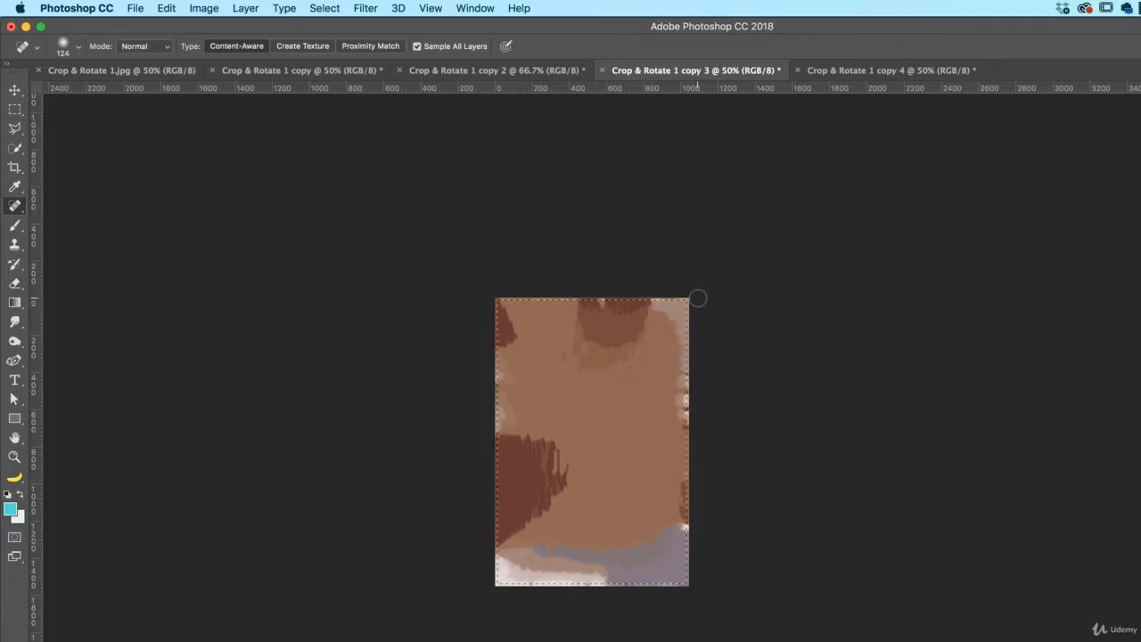
# Undo the fill on the copy 3 photo, invert the selection to its thin border, apply a Content-Aware fill at 100% opacity, and deselect
pyautogui.press('super+z')
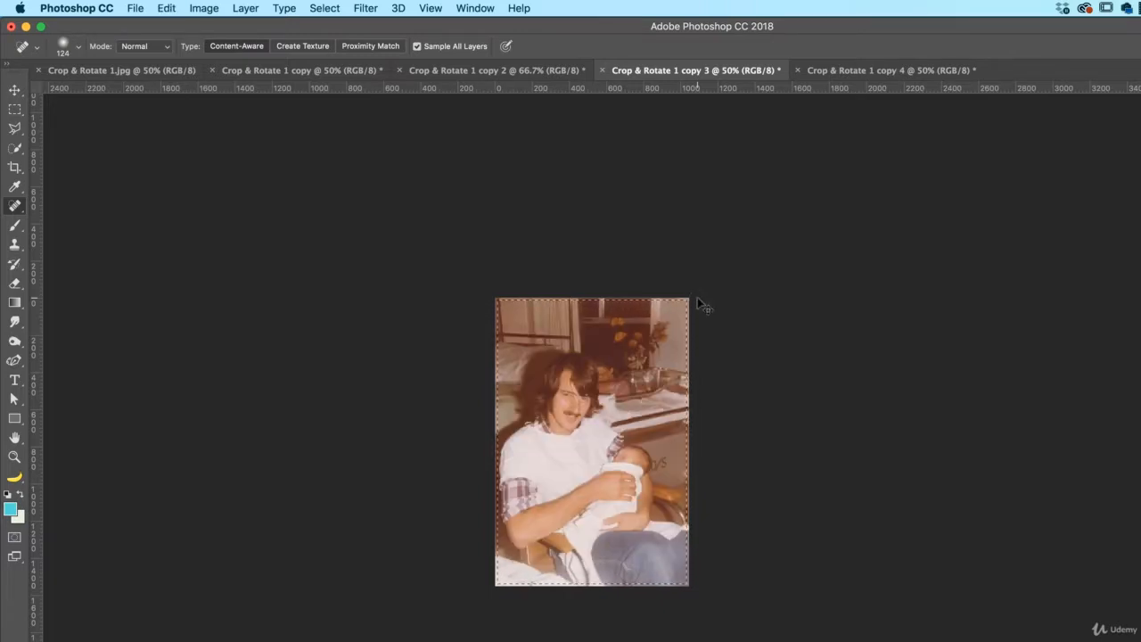
pyautogui.hotkey('shift', 'BackSpace')
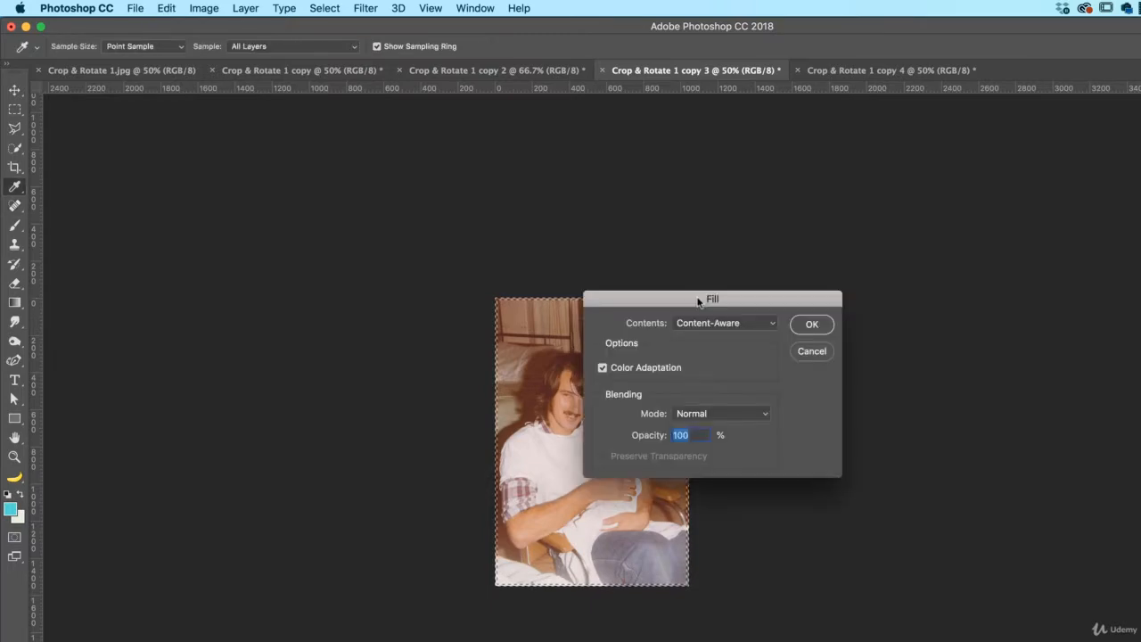
pyautogui.press('Escape')
pyautogui.press('j')
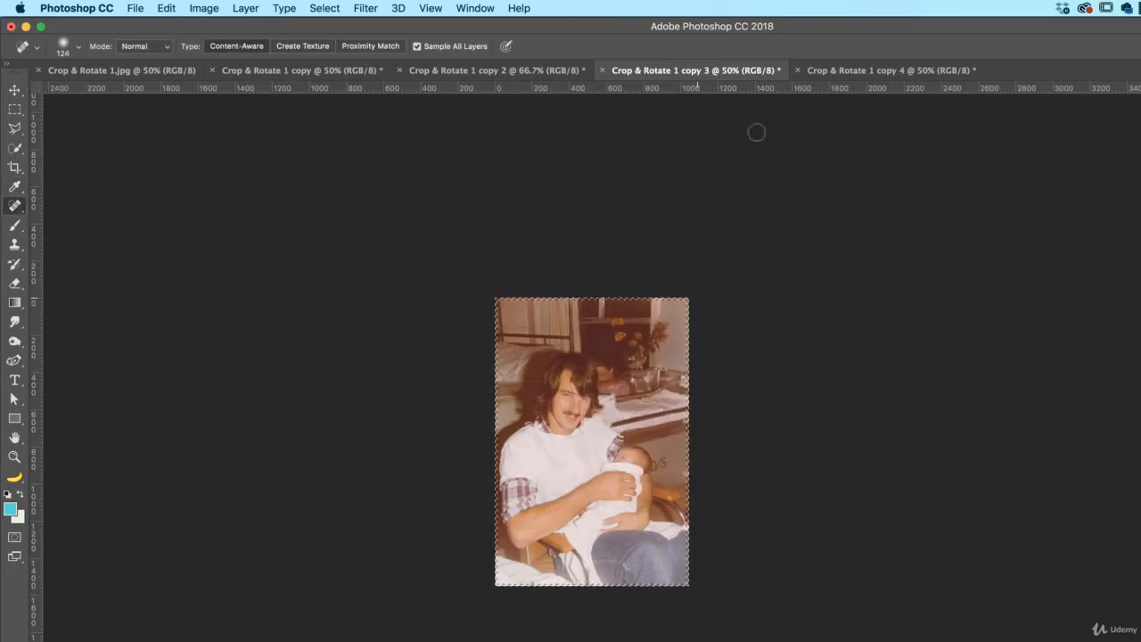
pyautogui.press('super+d')
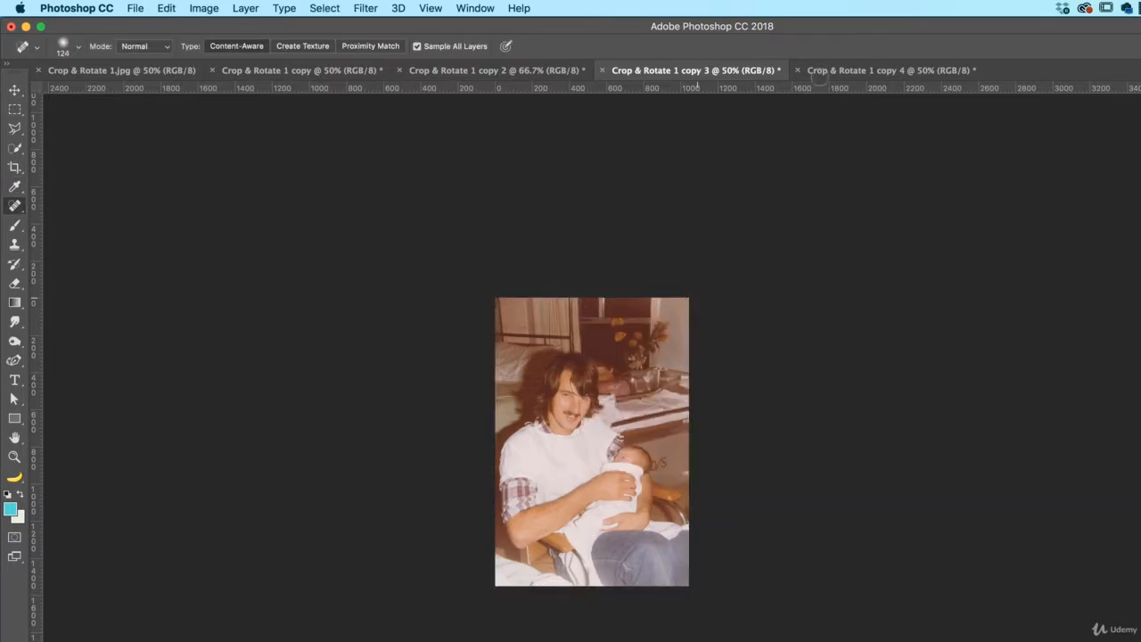
# Look through the cleaned-up photos in Crop & Rotate 1 copy 4, copy 3 and copy 2
pyautogui.click(818, 72)
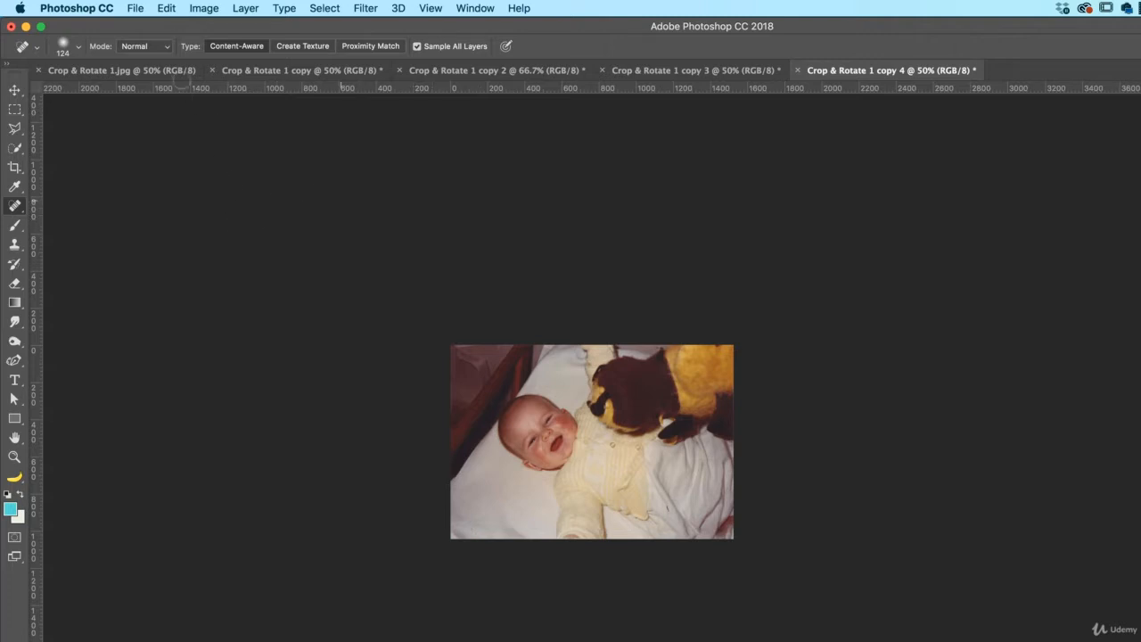
pyautogui.click(134, 8)
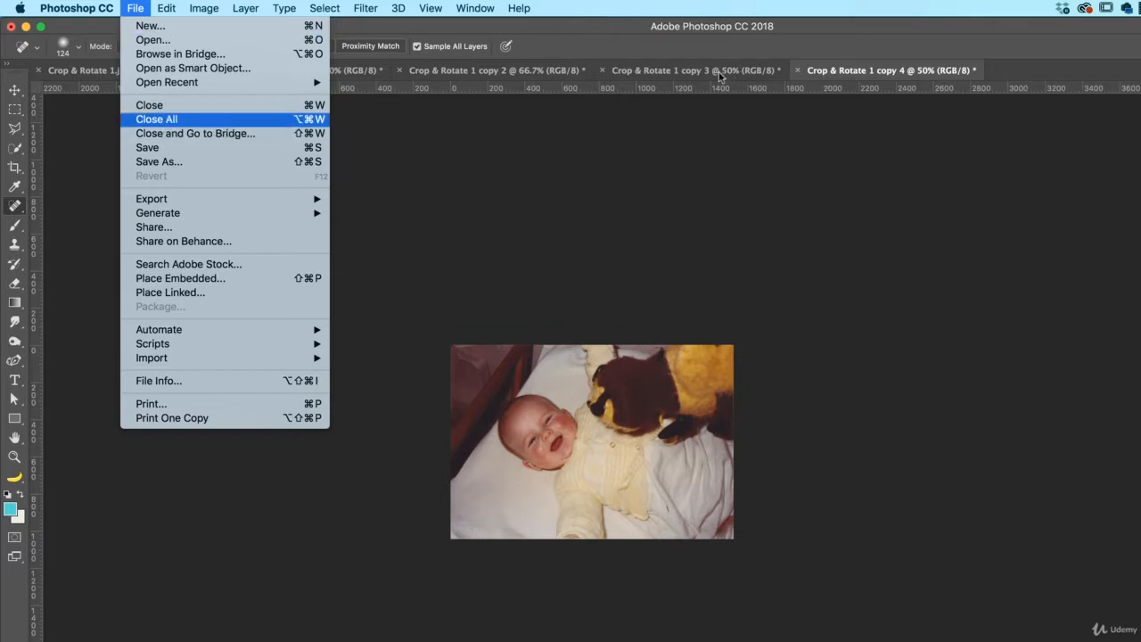
pyautogui.click(857, 79)
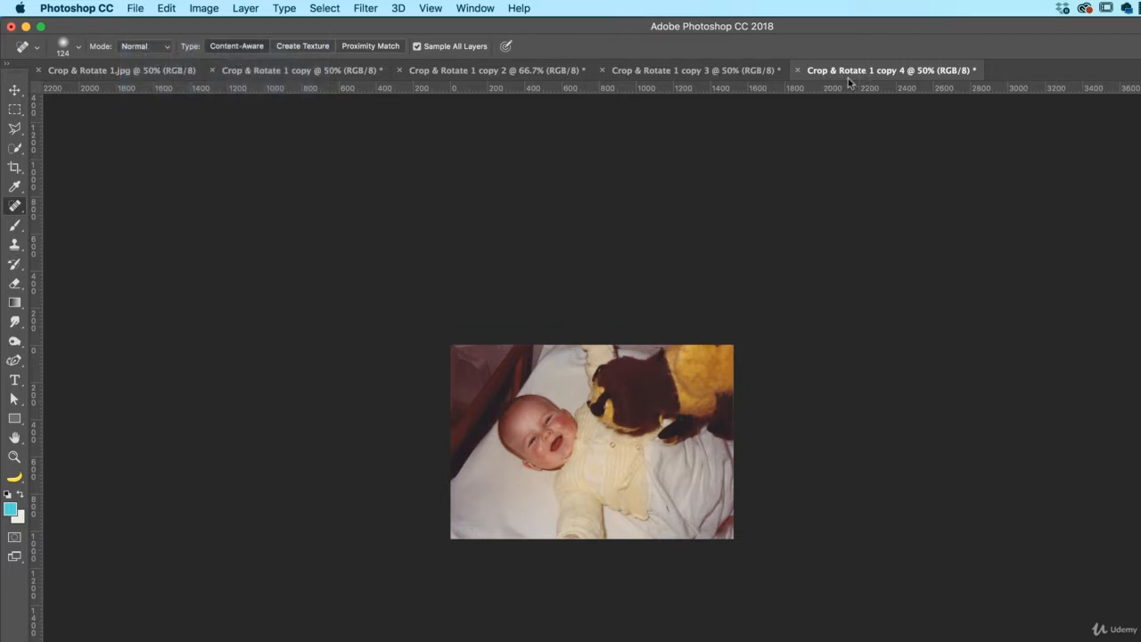
pyautogui.click(714, 72)
pyautogui.hotkey('ctrl', 'shift', 'Tab')
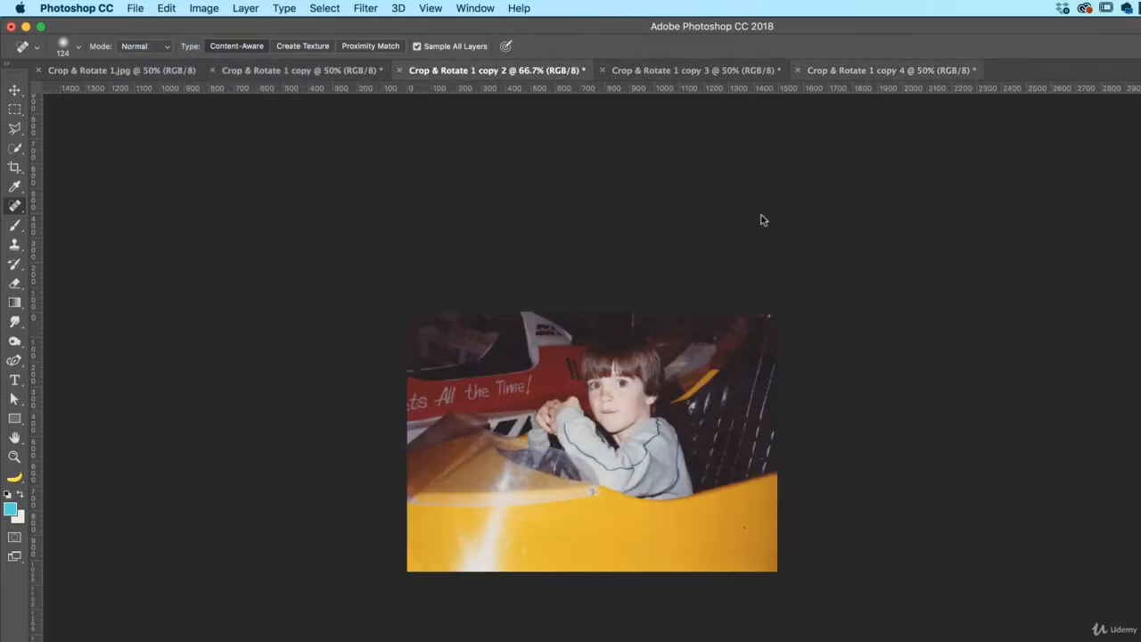
pyautogui.hotkey('ctrl', 'Tab')
pyautogui.hotkey('ctrl', 'Tab')
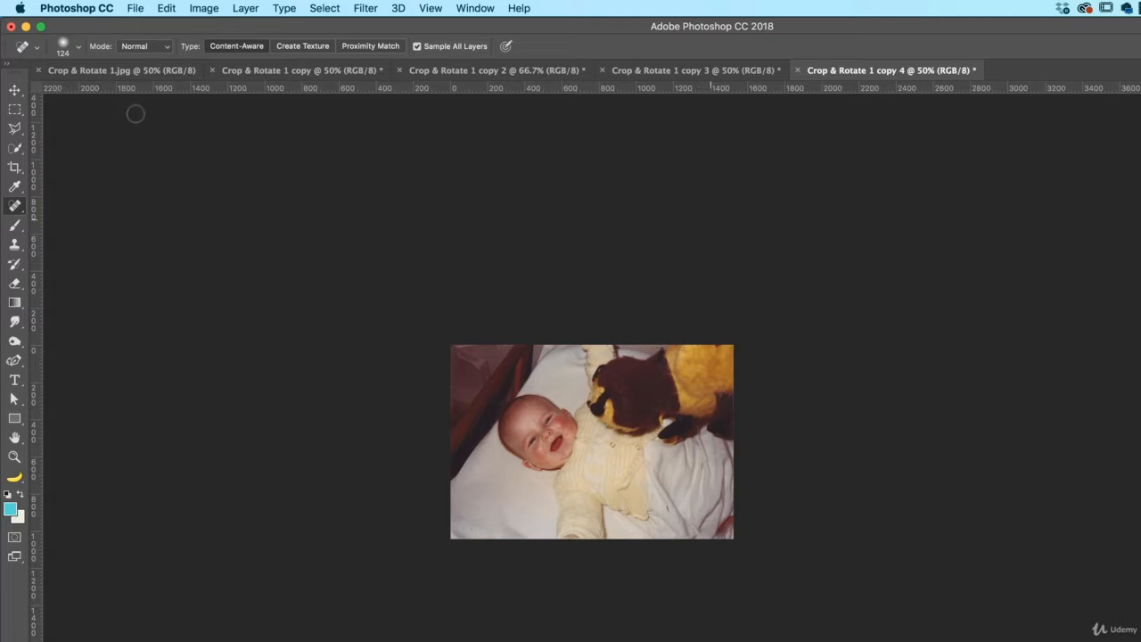
pyautogui.click(134, 8)
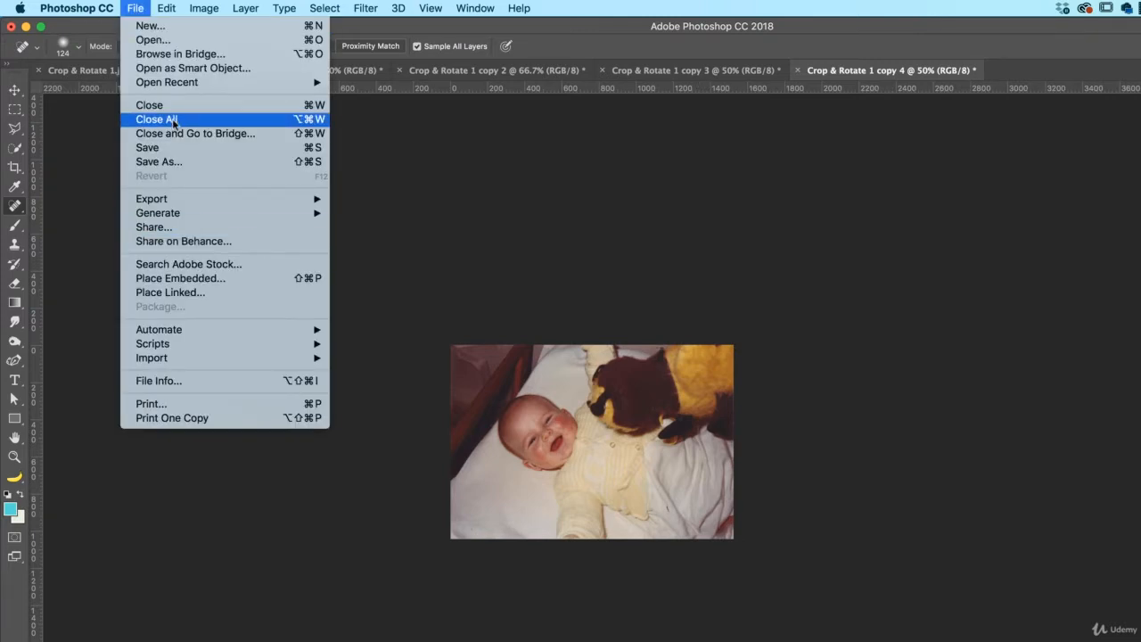
pyautogui.press('Return')
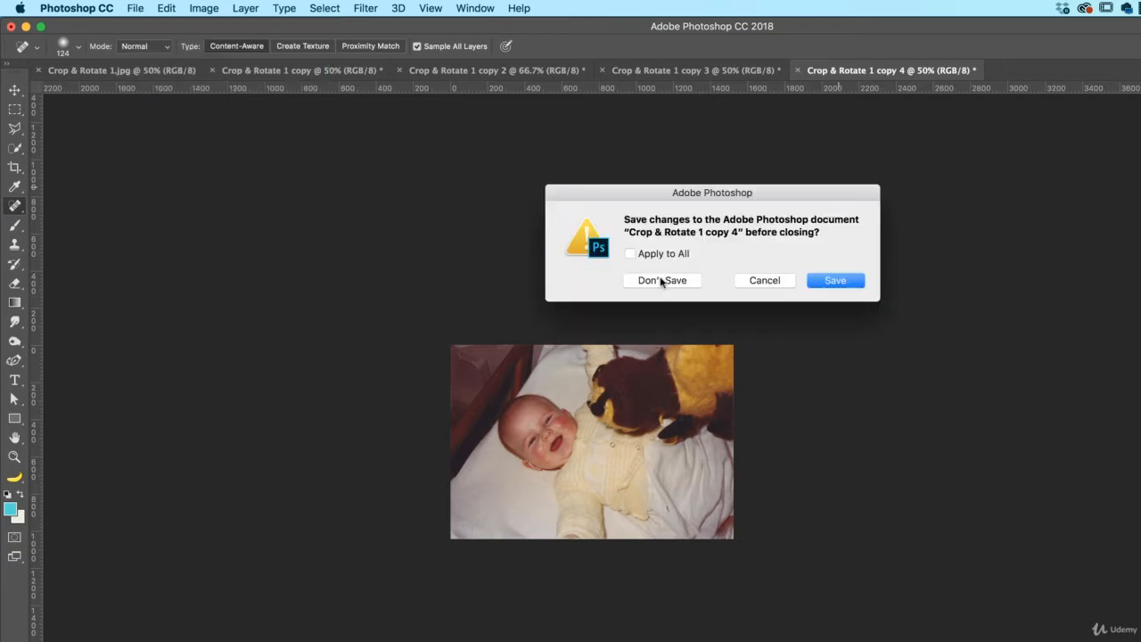
pyautogui.click(631, 254)
pyautogui.press('Escape')
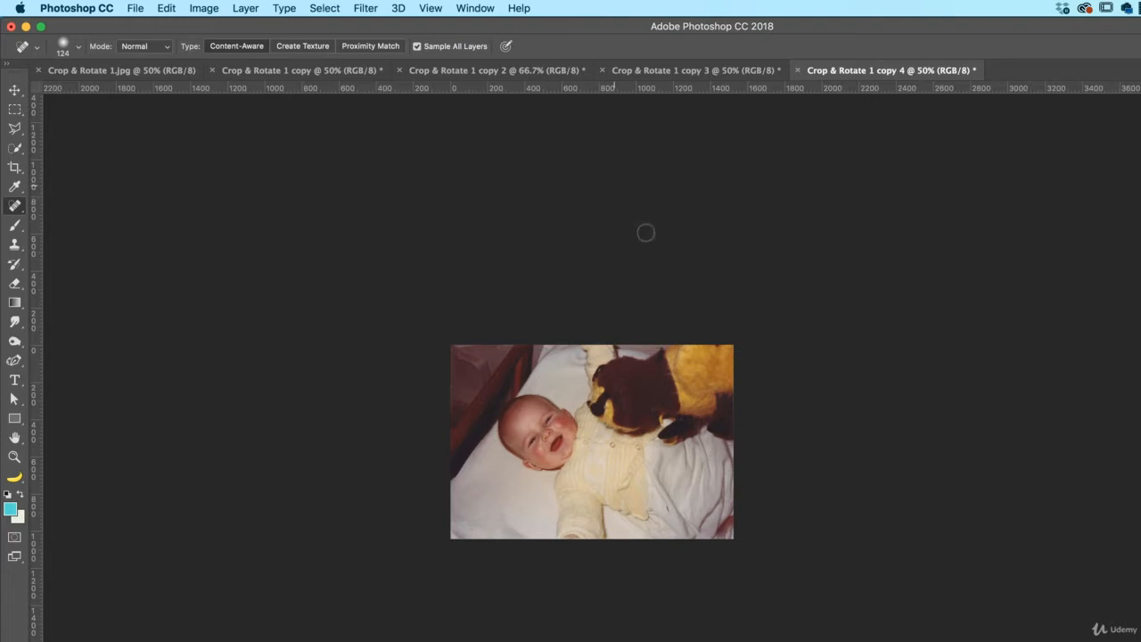
# Close the four Crop & Rotate 1 copies one by one without saving their changes, and close the original Crop & Rotate 1.jpg
pyautogui.press('super+w')
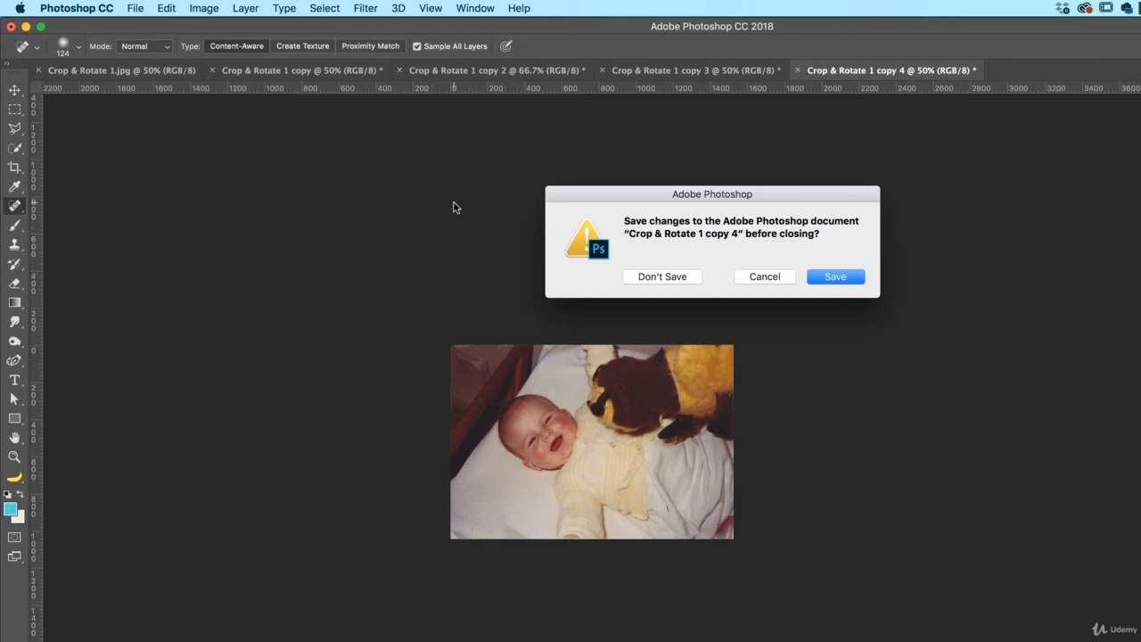
pyautogui.click(633, 279)
pyautogui.press('super+w')
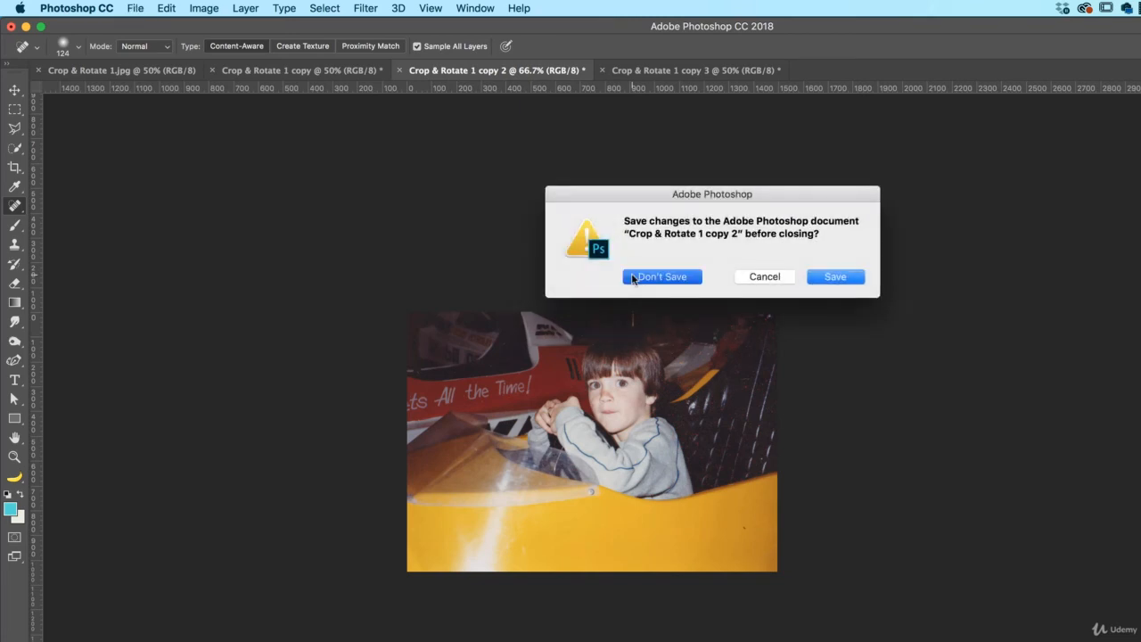
pyautogui.click(634, 277)
pyautogui.press('super+w')
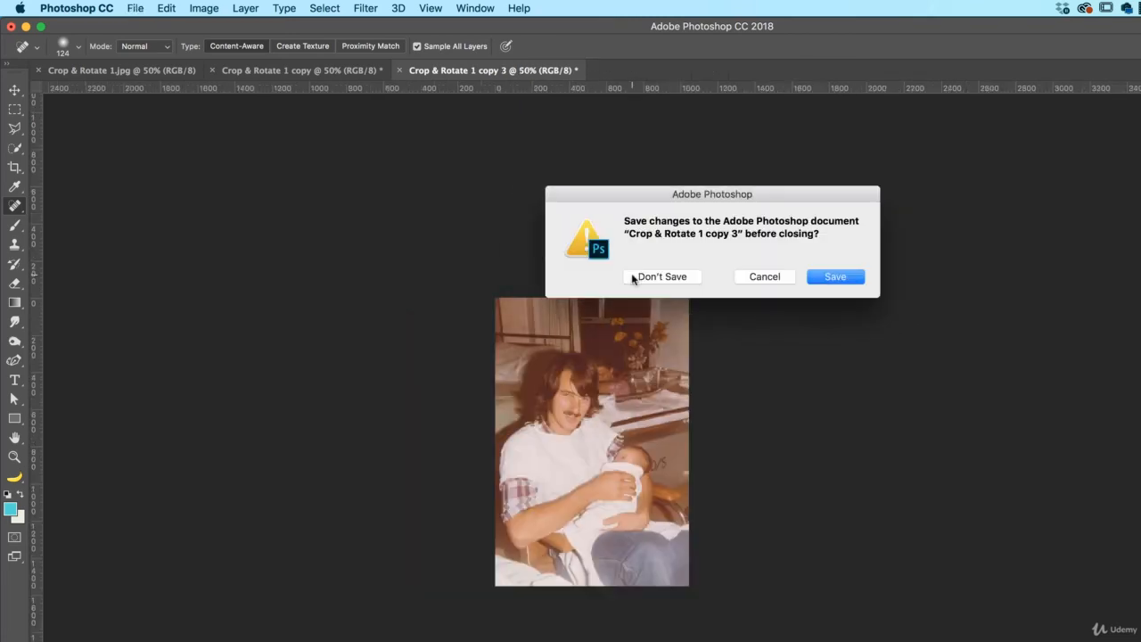
pyautogui.click(633, 278)
pyautogui.press('super+w')
pyautogui.press('super+d')
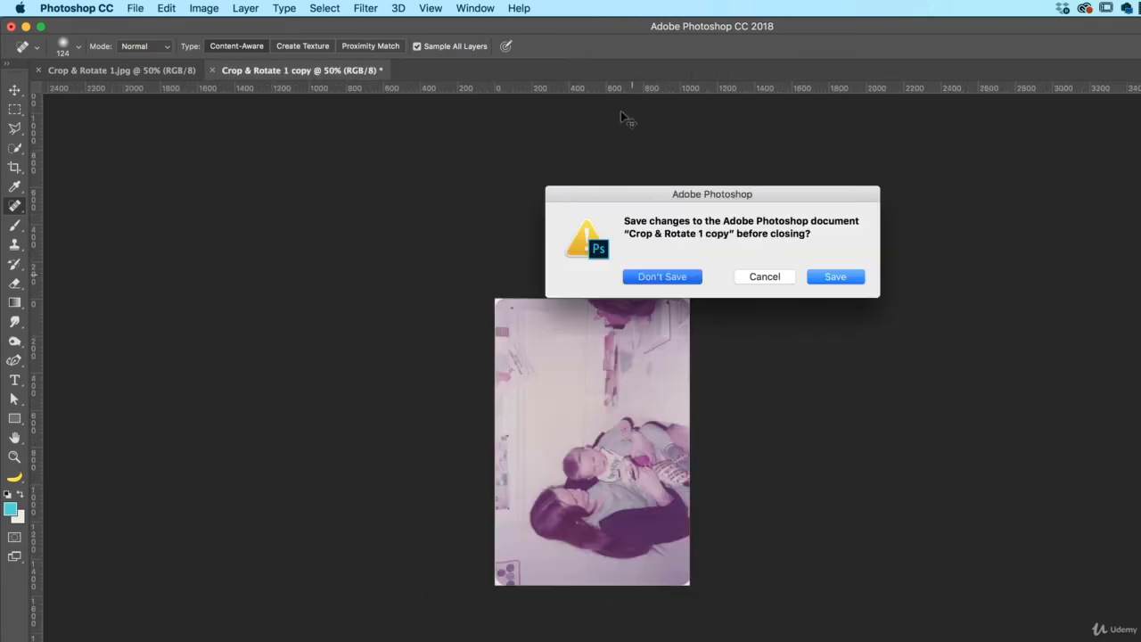
pyautogui.press('super+w')
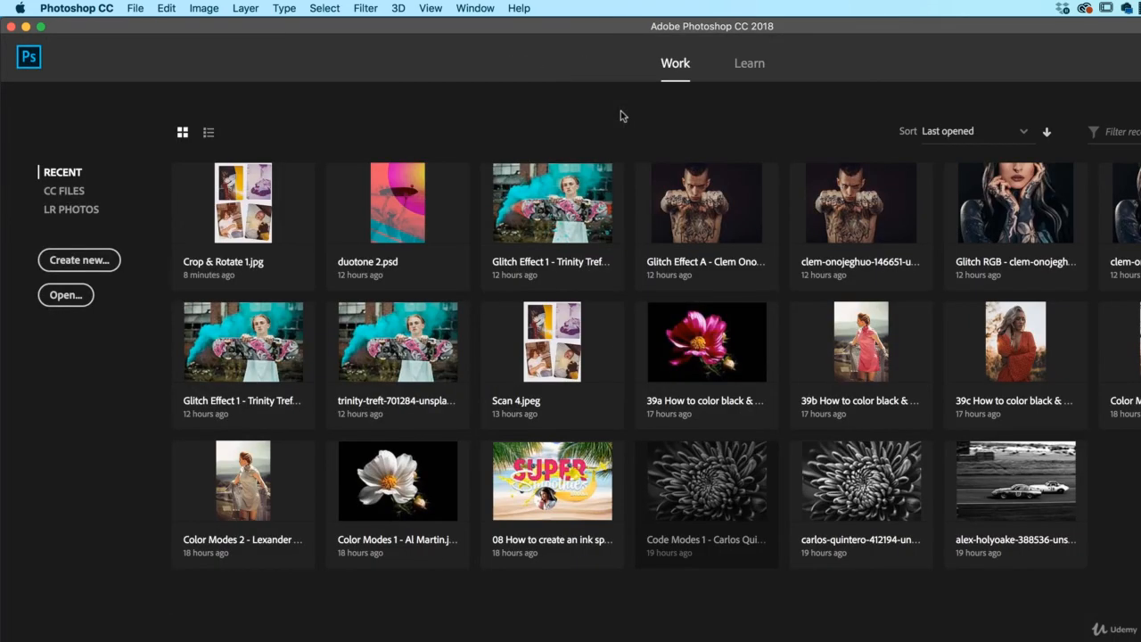